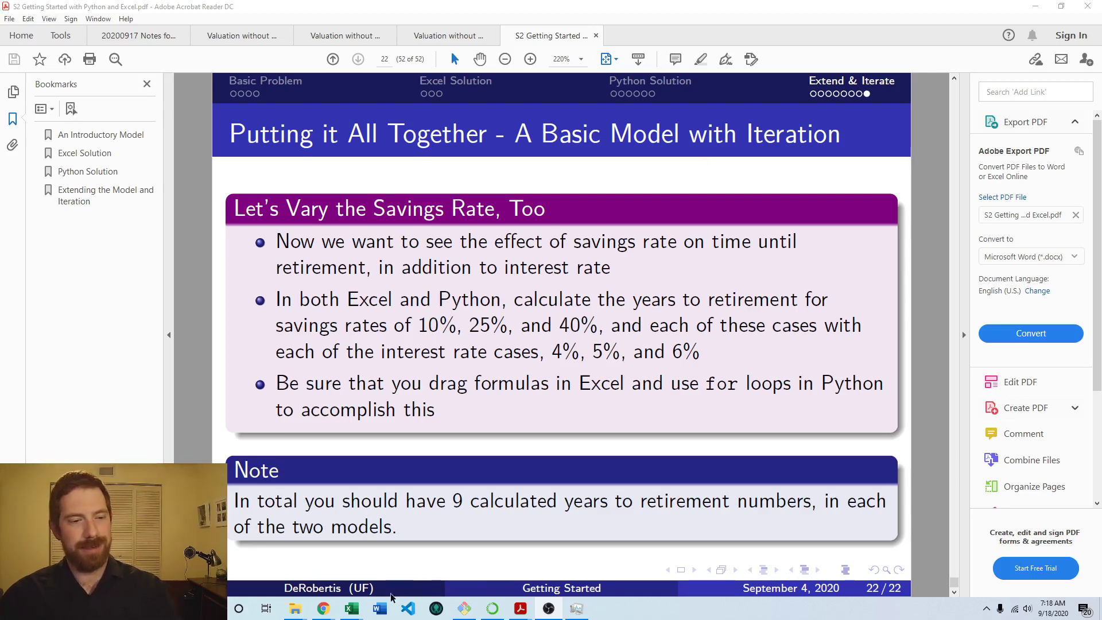
- Switch from the savings-rate slide to the Simple Retirement Model - Copy workbook in Excel
mouse_move(353, 607)
click(408, 567)
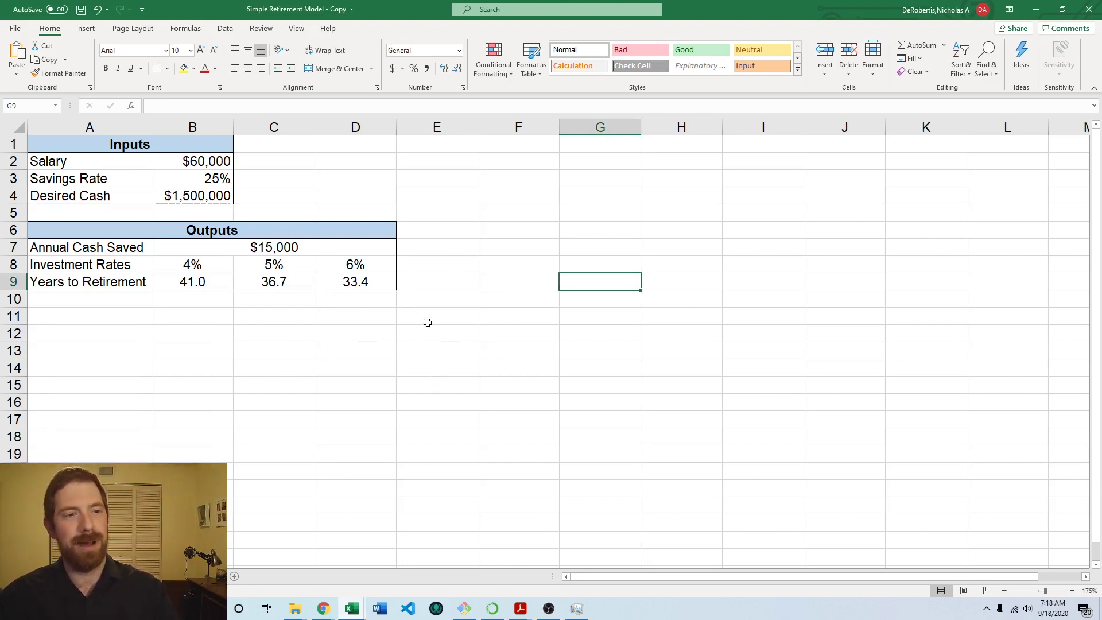
click(395, 310)
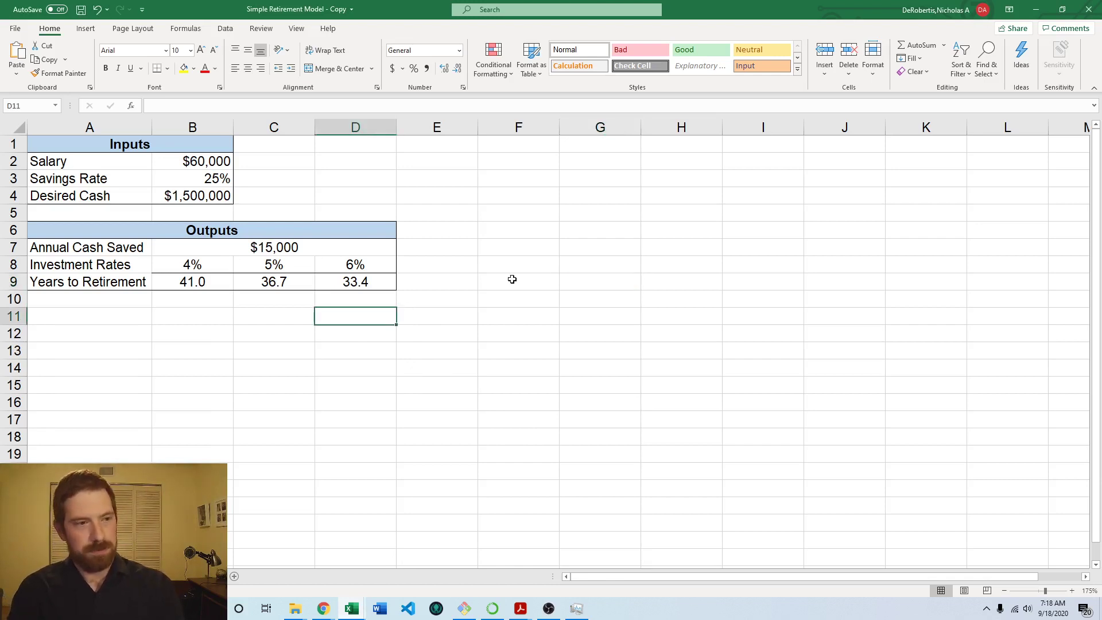
click(222, 282)
click(275, 281)
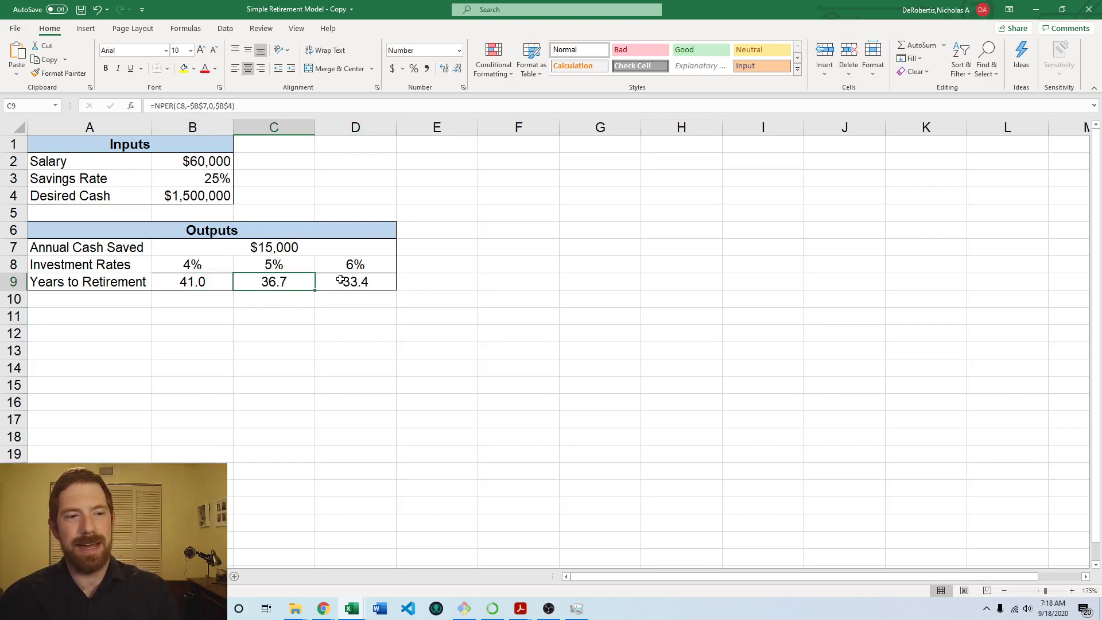
drag(218, 266, 413, 259)
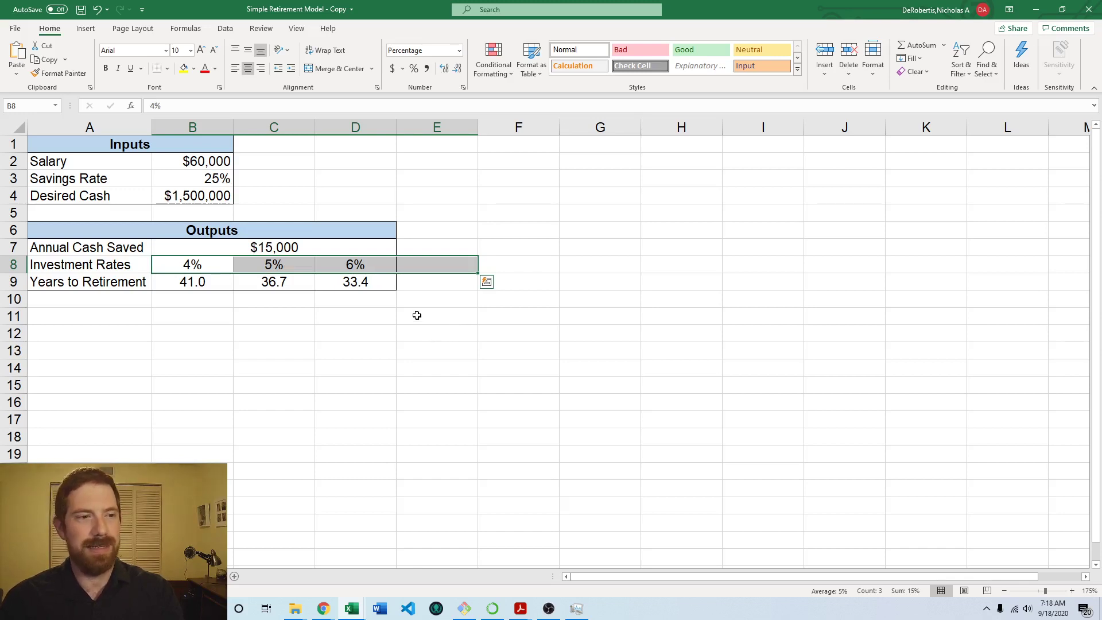
click(386, 328)
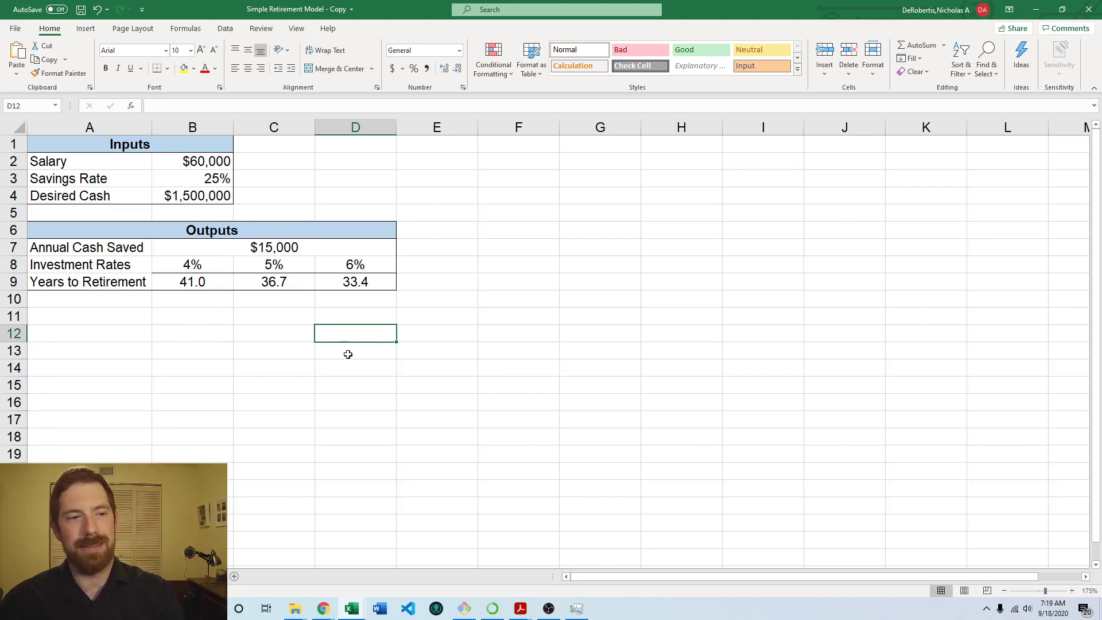
drag(207, 284, 352, 317)
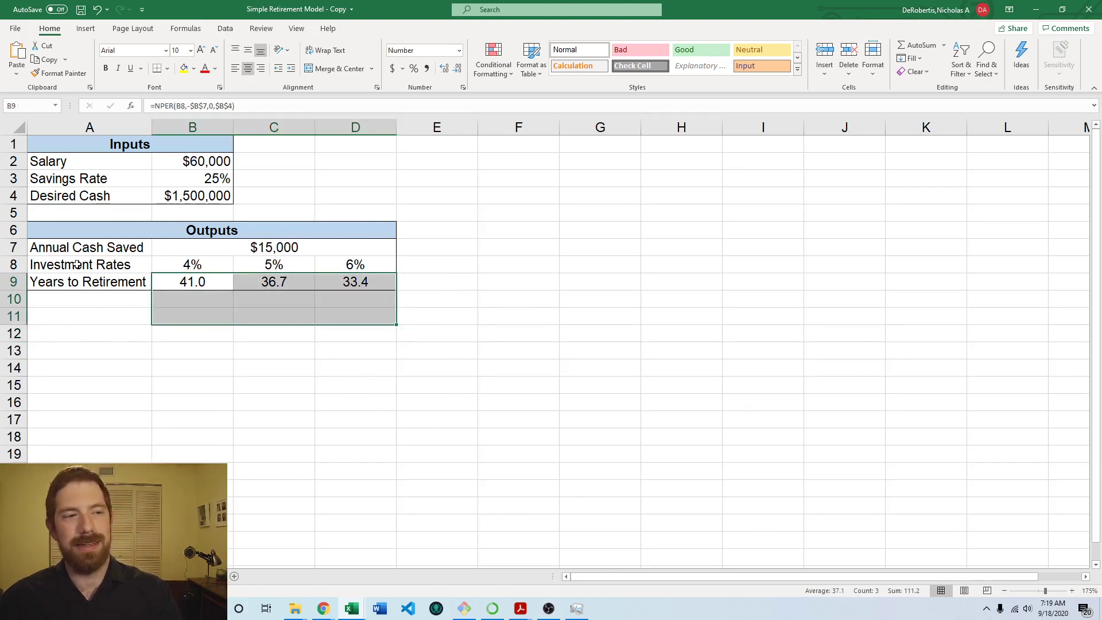
- Move the 4%, 5% and 6% investment rates from B8:D8 to C8:E8
click(168, 397)
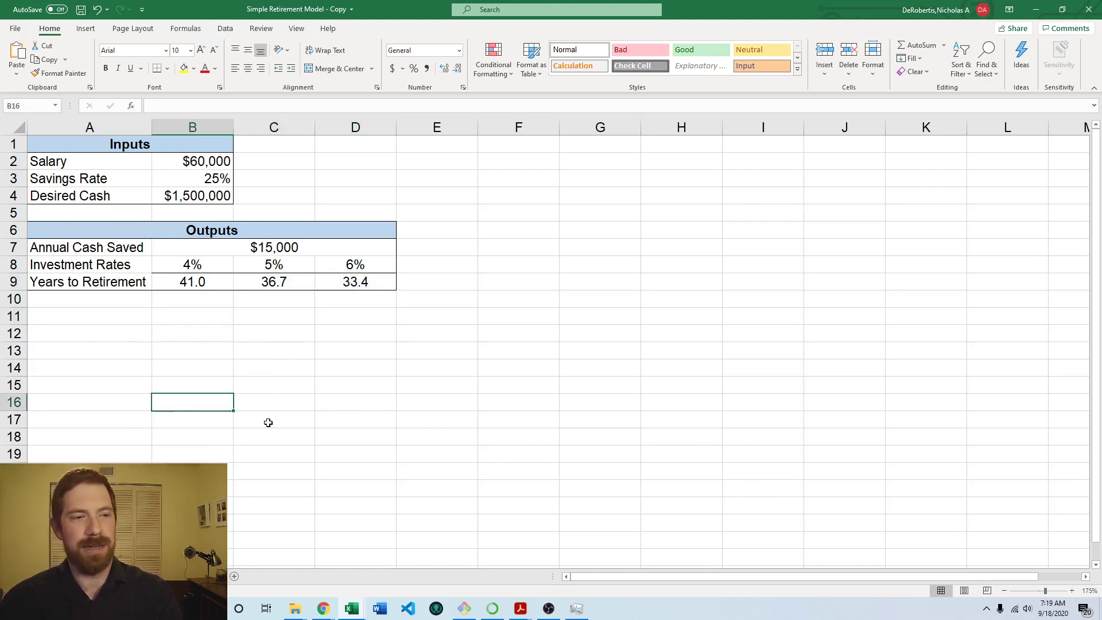
click(202, 265)
shift+click(347, 269)
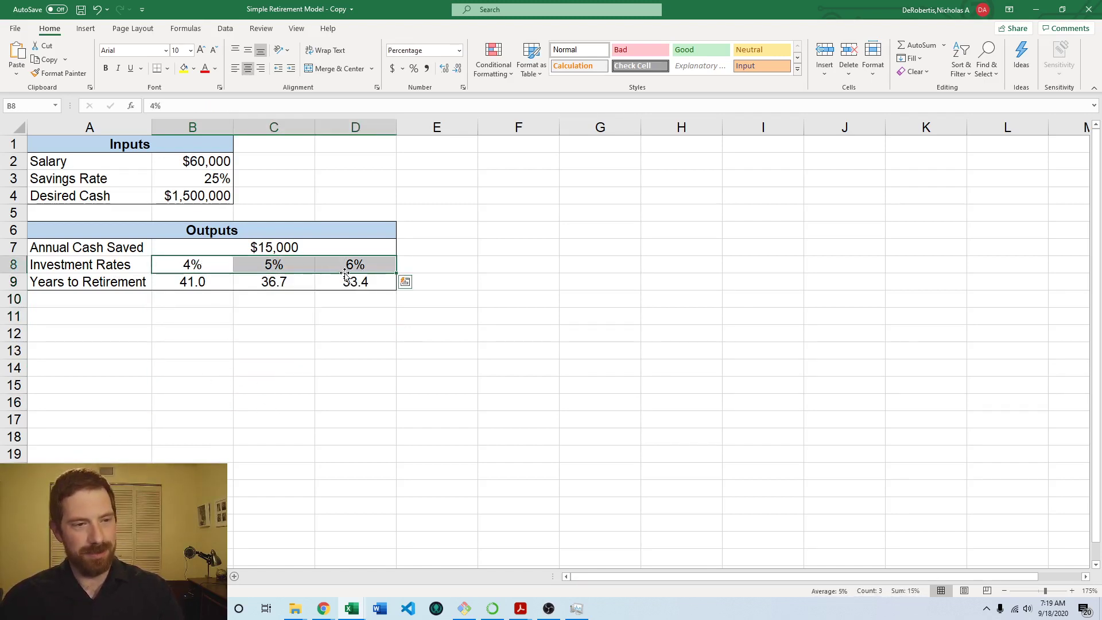
key(ctrl+c)
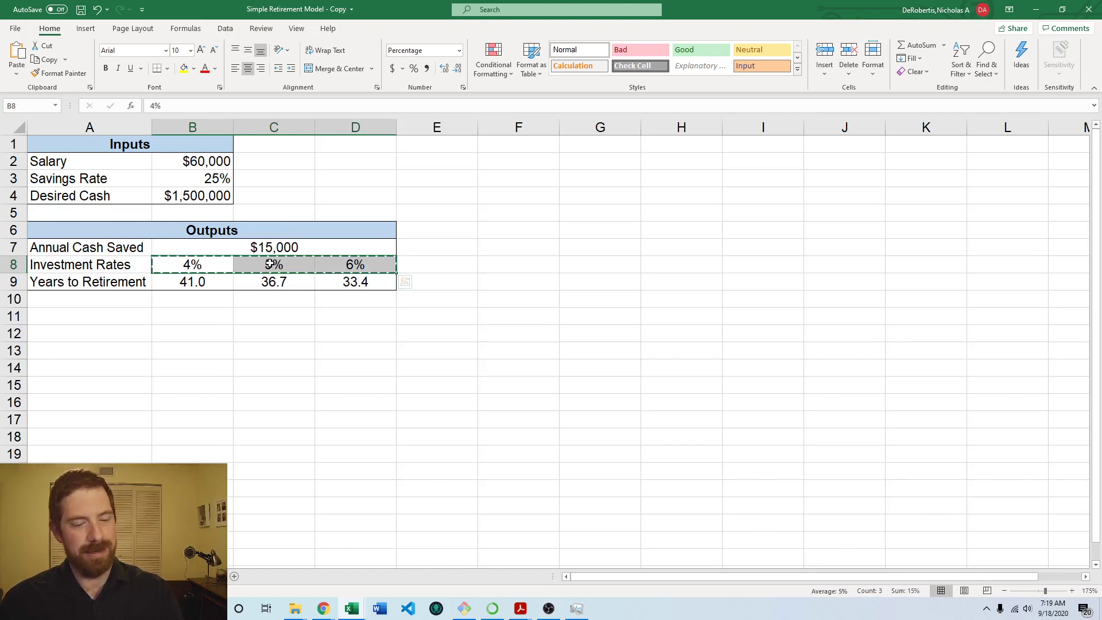
click(273, 264)
key(ctrl+v)
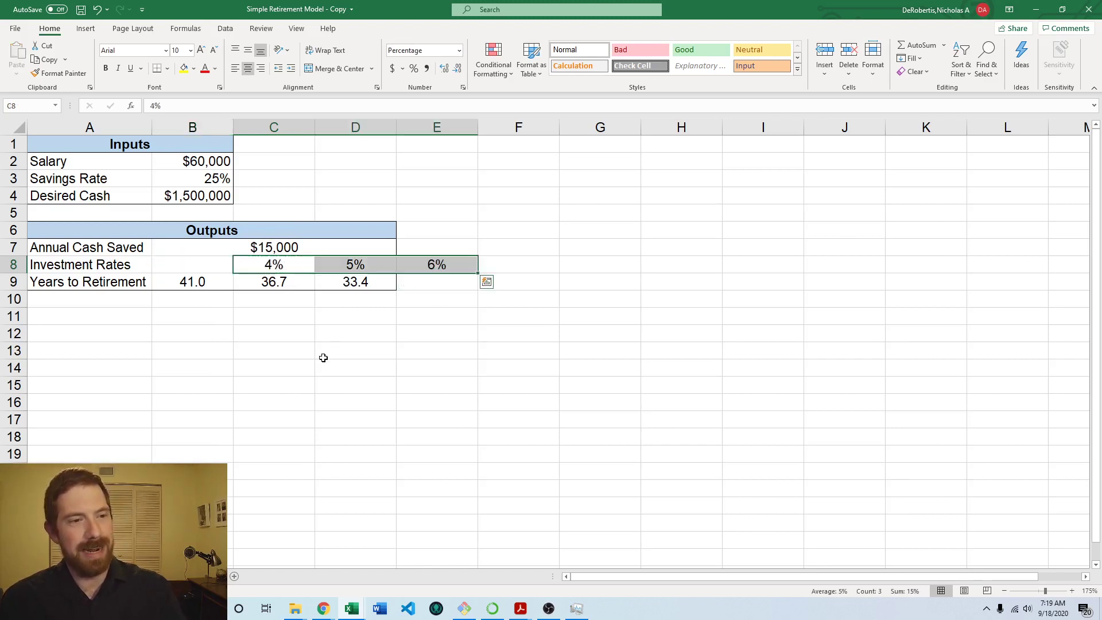
- Move the Investment Rates label to B8 and Years to Retirement into A8
click(111, 264)
drag(151, 268, 205, 267)
click(113, 286)
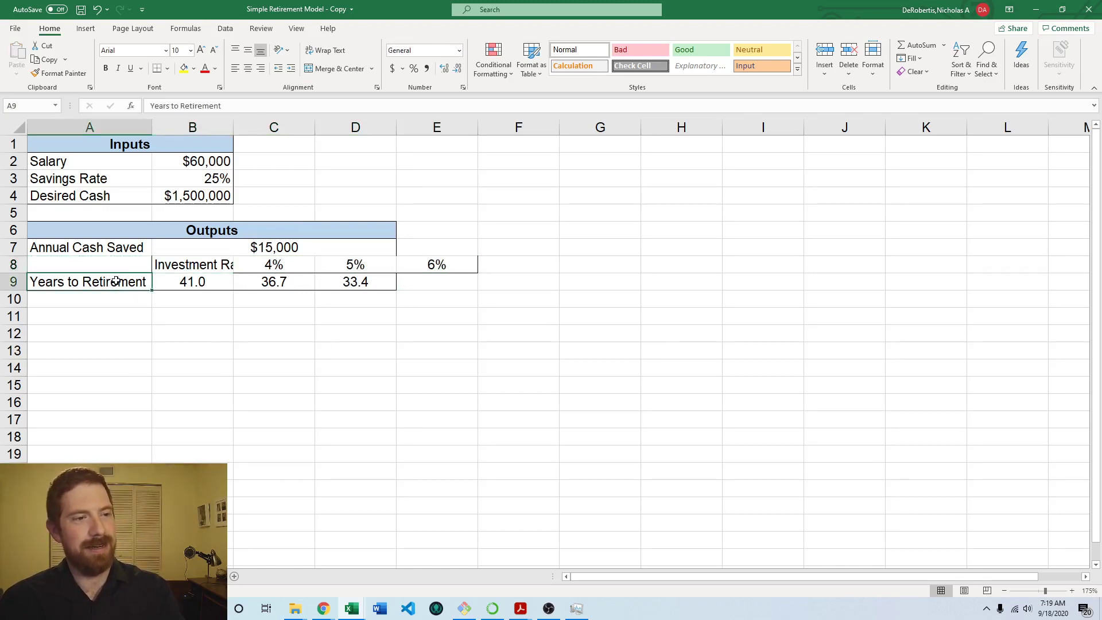
key(ctrl+x)
click(121, 265)
key(ctrl+v)
- Label A9 'Savings Rates' and glance at the assignment slide before returning to Excel
click(122, 276)
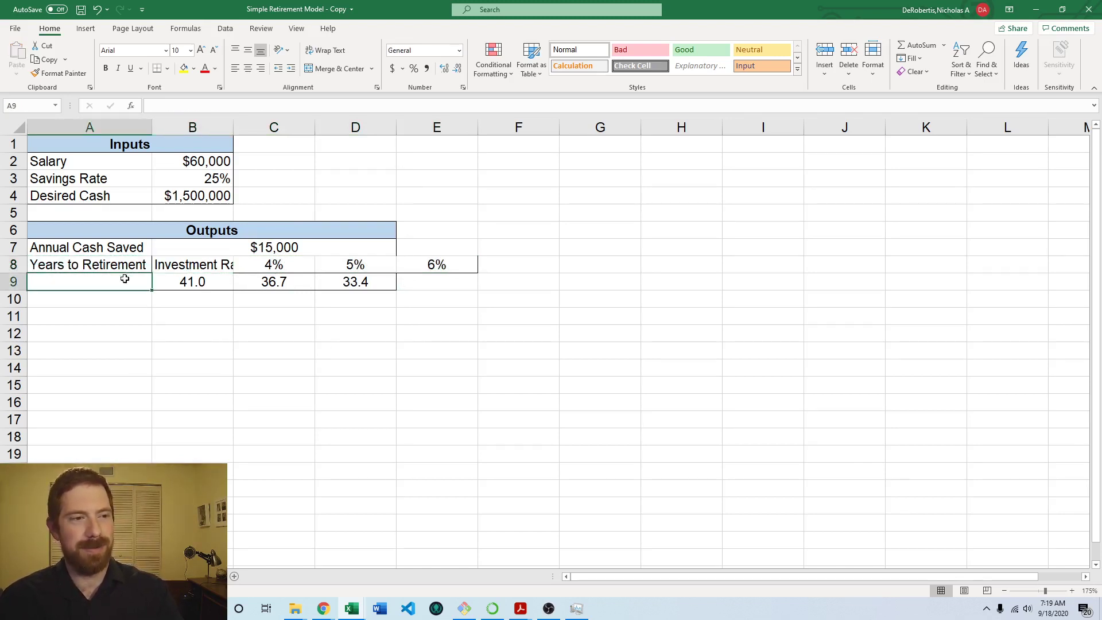
text(Savings Rates)
key(Return)
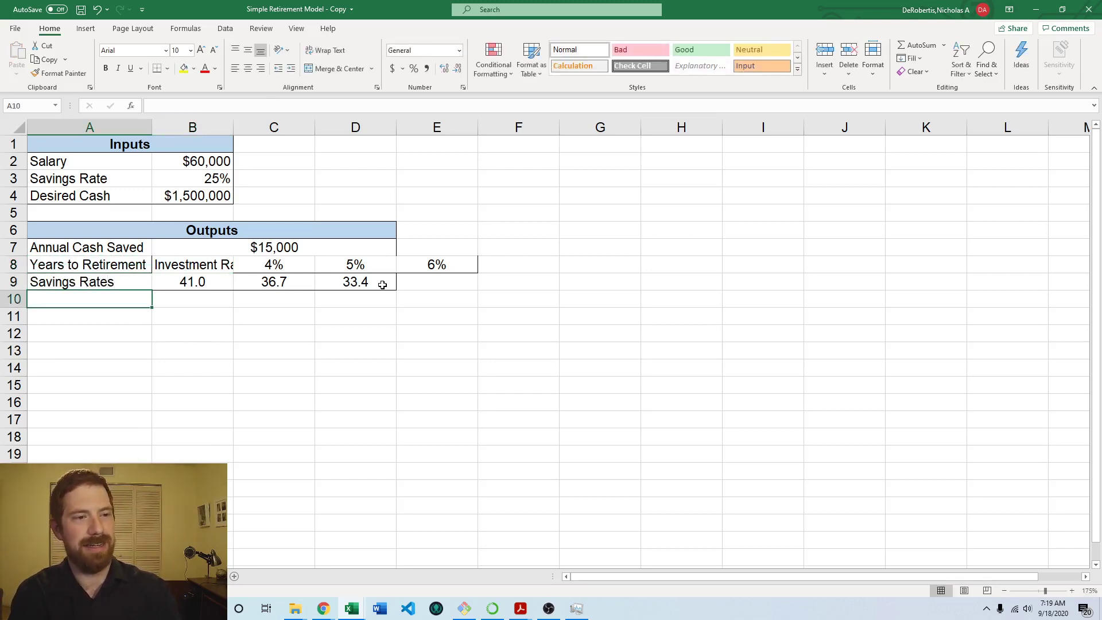
mouse_move(521, 607)
click(746, 572)
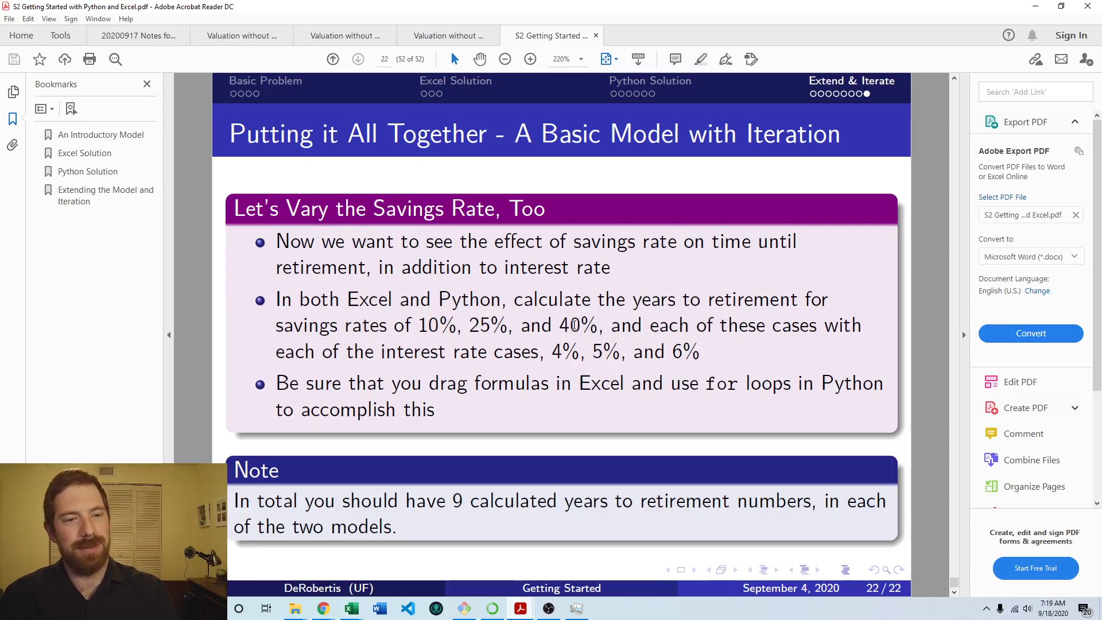
key(alt+Tab)
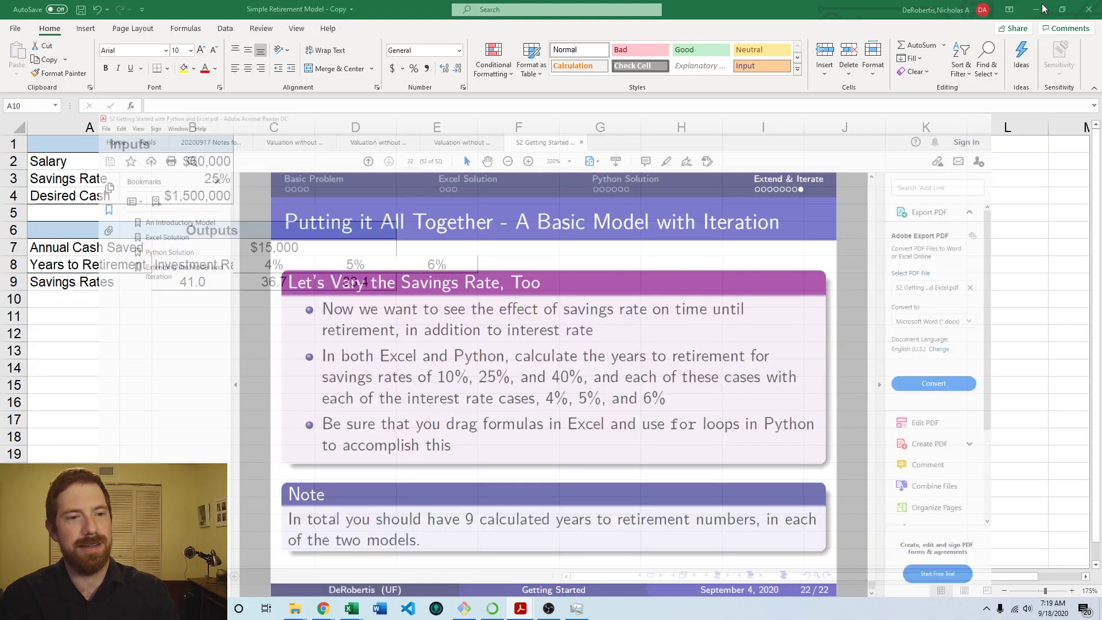
- Enter the savings rates 10%, 25% and 40% in A10:A12
text(10%)
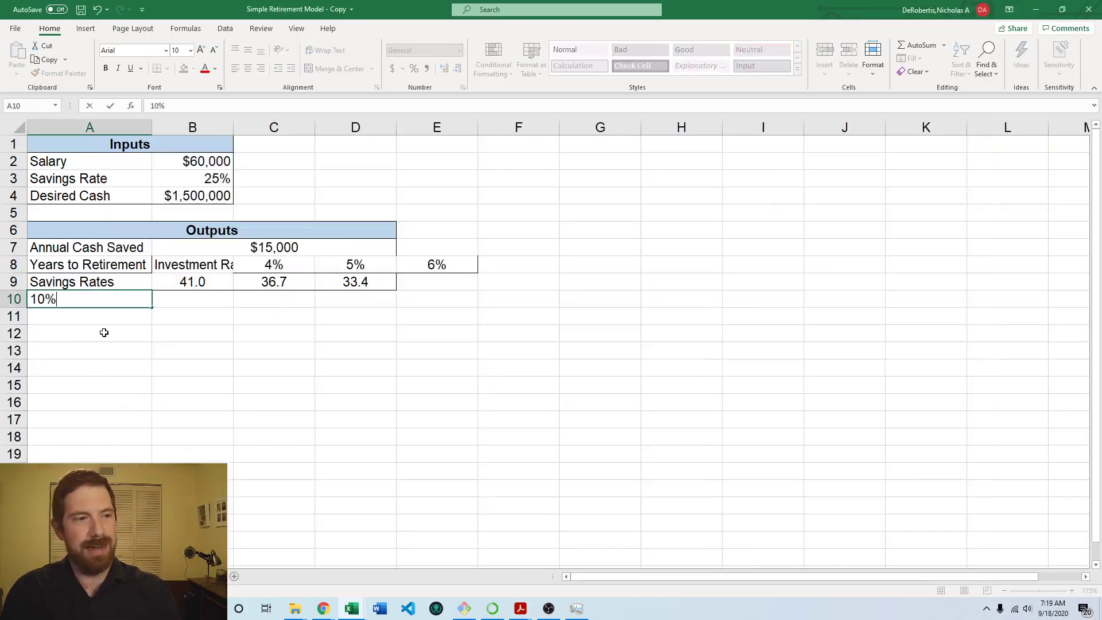
key(Return)
text(25%)
key(Return)
text(40%)
key(Return)
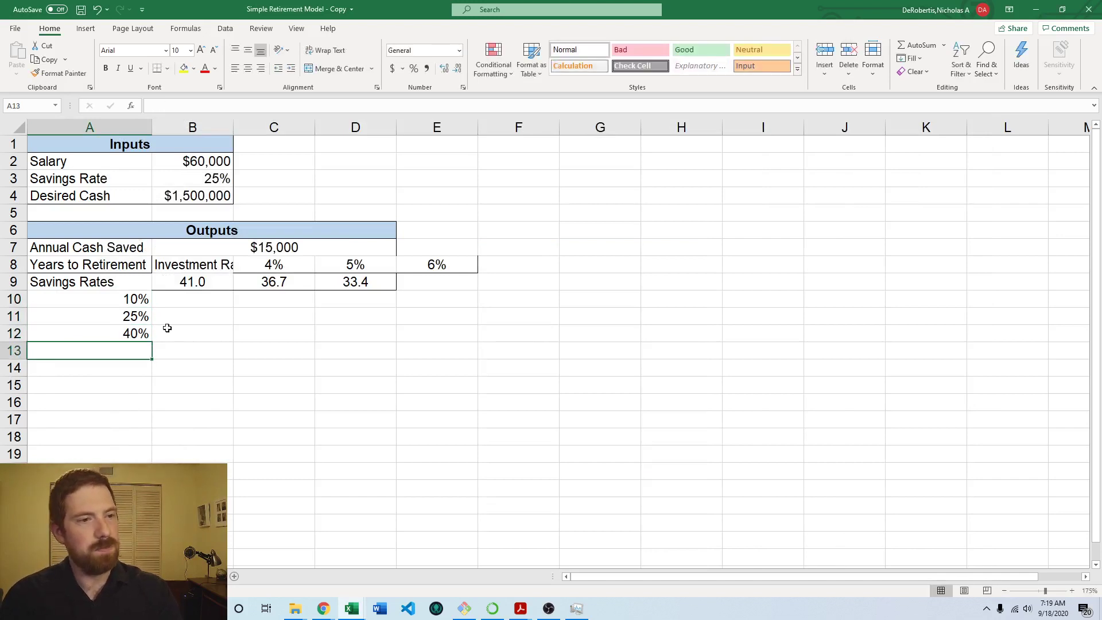
- Review the row 9 NPER results and mark C10:E12 as the grid for nine results
click(224, 304)
drag(231, 310, 362, 331)
click(462, 335)
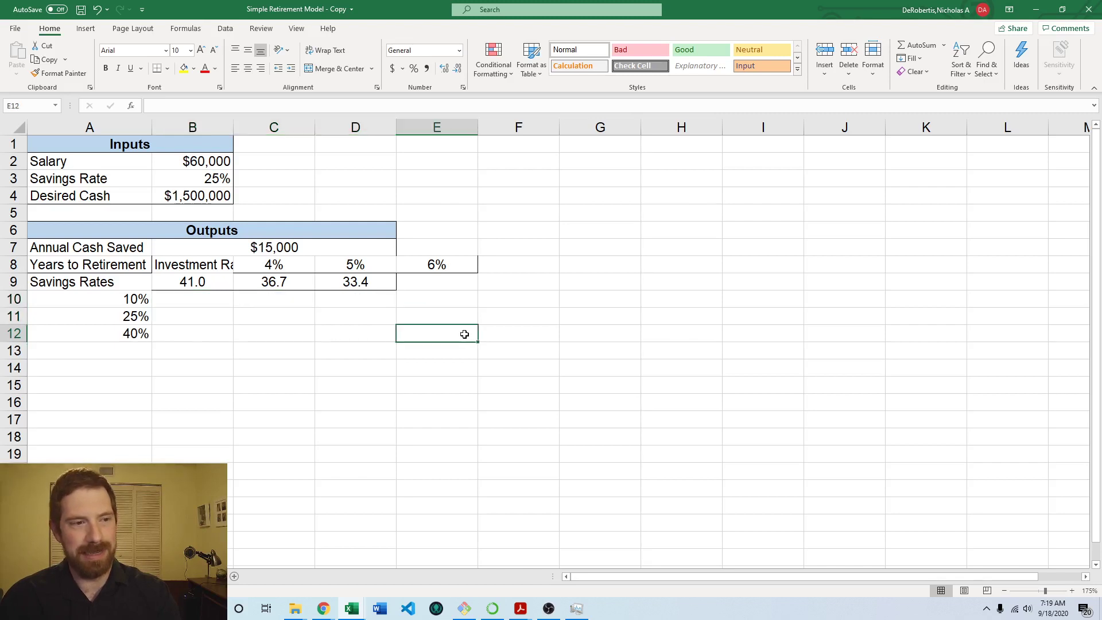
drag(201, 281, 340, 279)
click(340, 317)
click(201, 281)
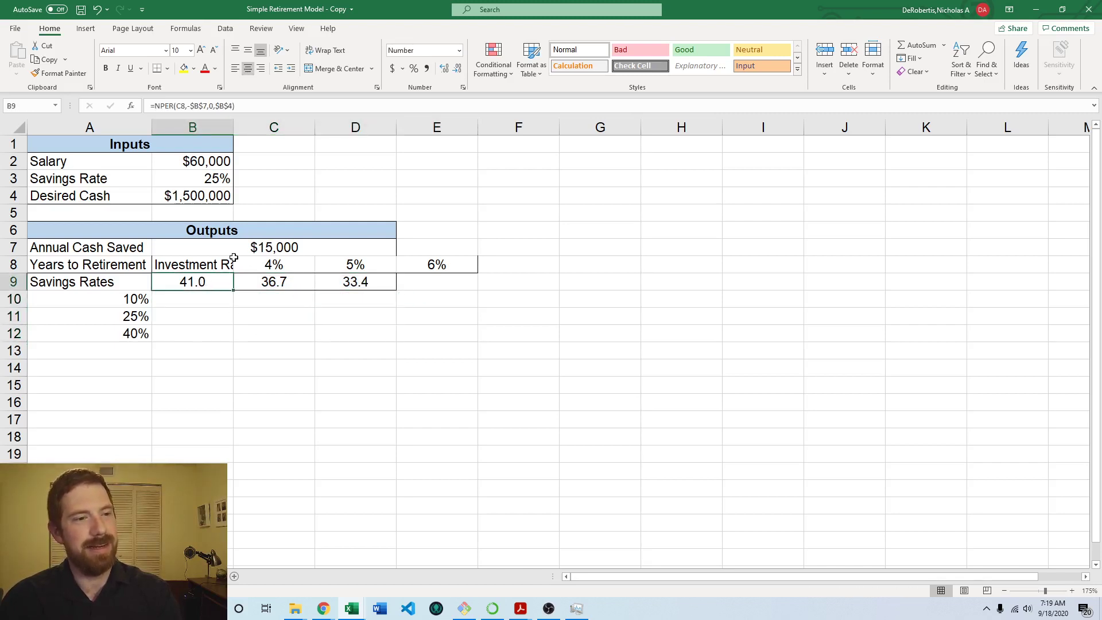
click(211, 264)
drag(256, 295, 440, 327)
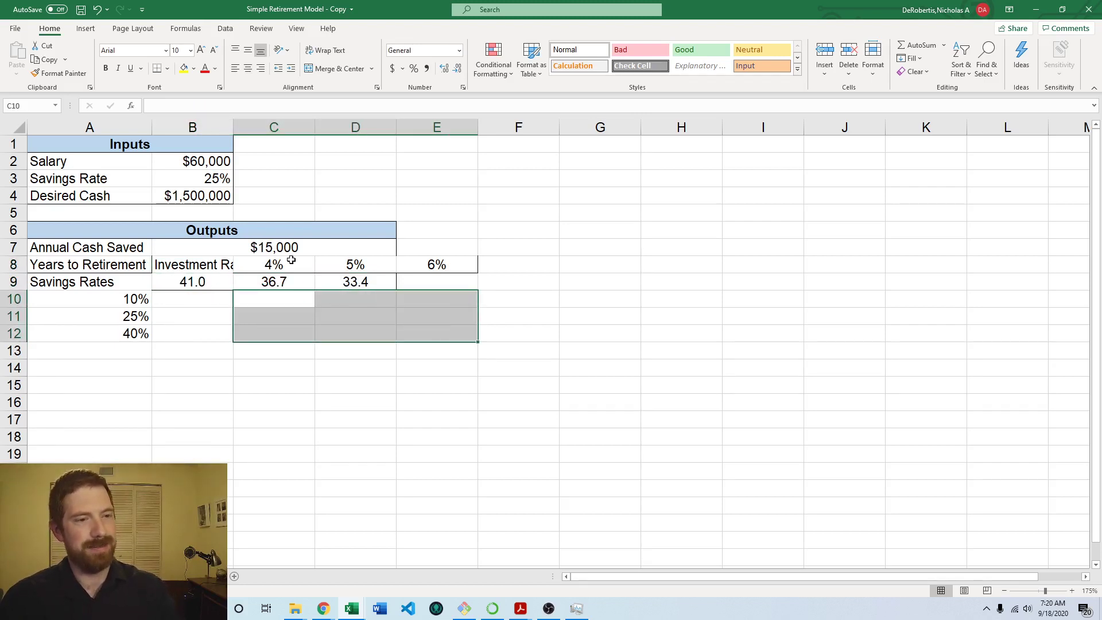
click(213, 283)
key(F2)
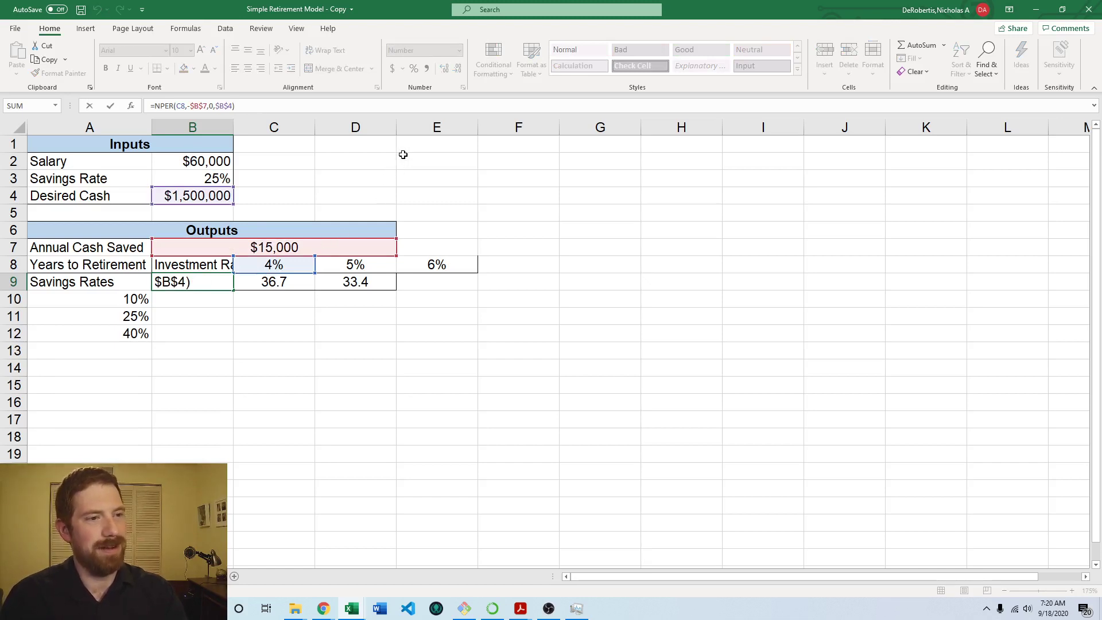
key(Return)
click(313, 251)
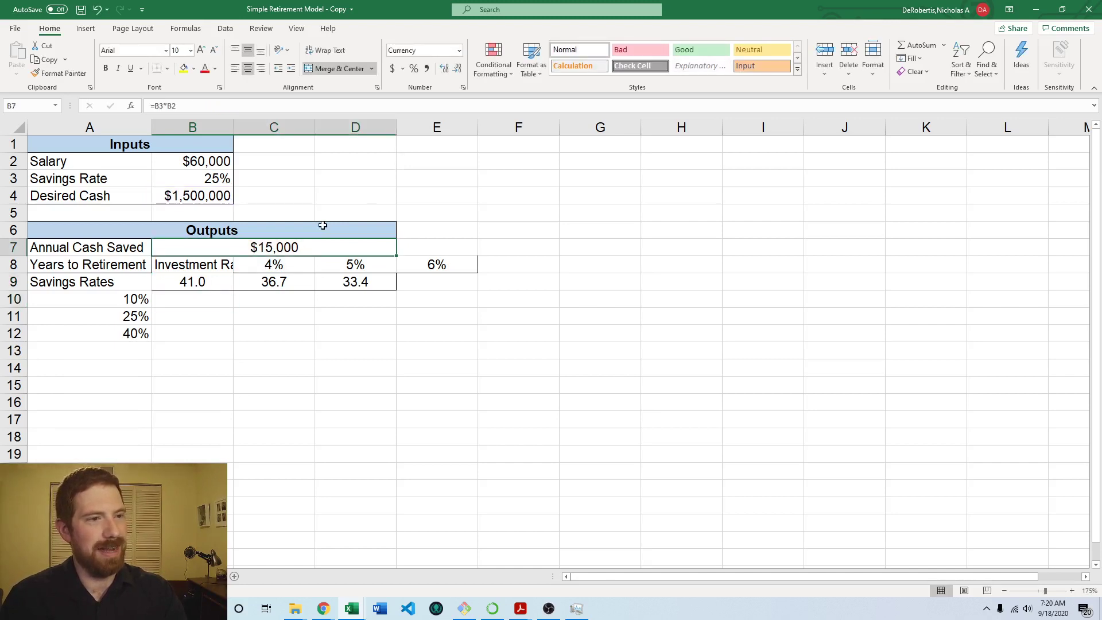
click(207, 108)
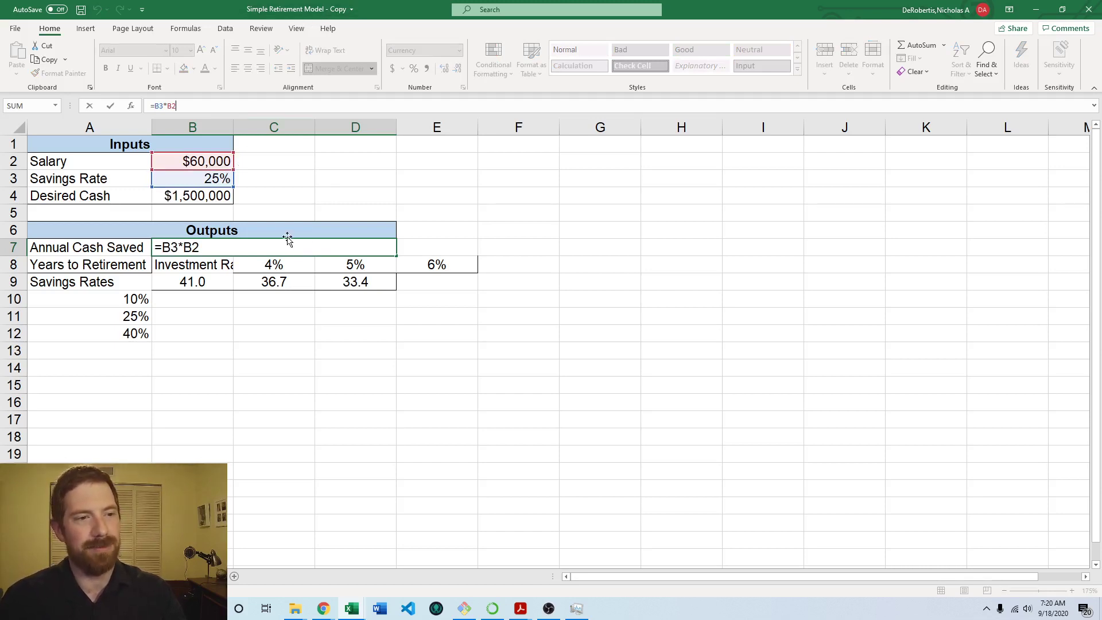
key(Return)
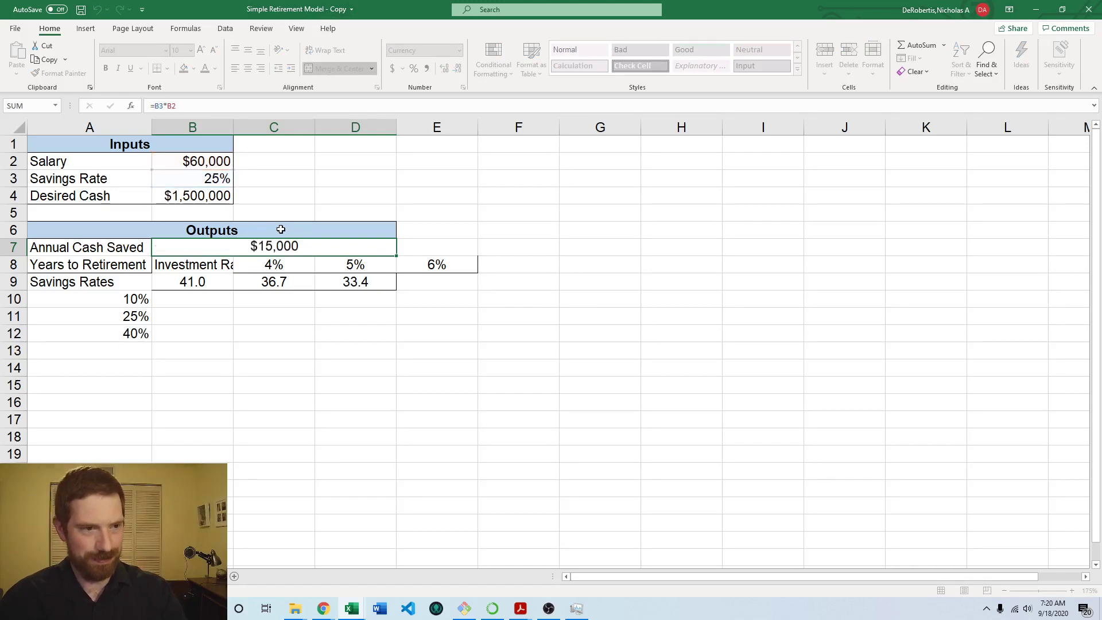
click(206, 282)
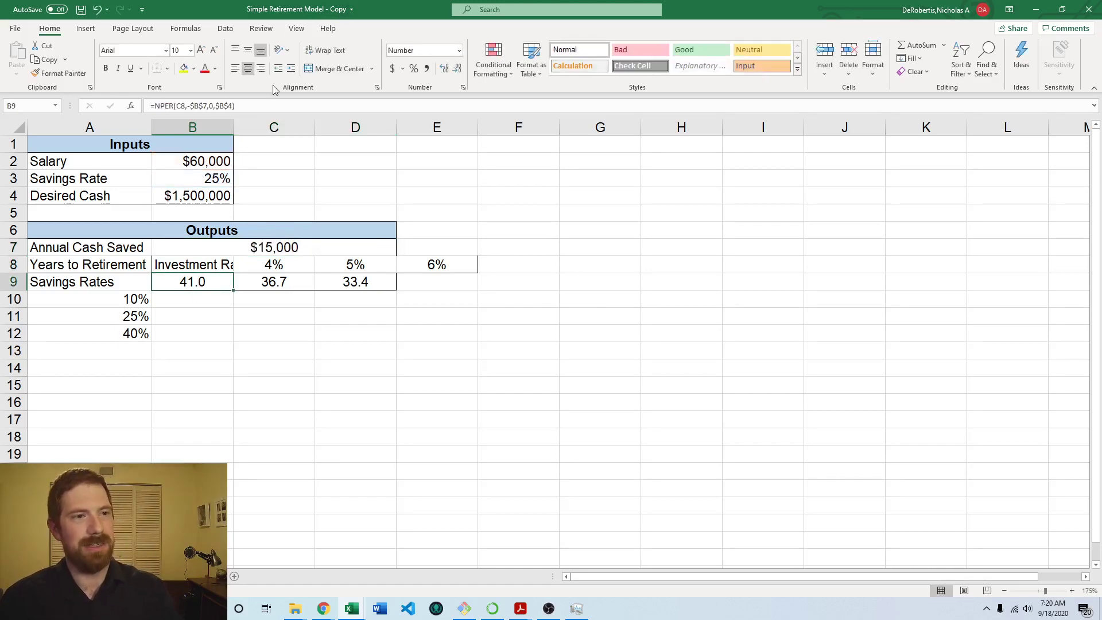
triple_click(256, 107)
key(ctrl+c)
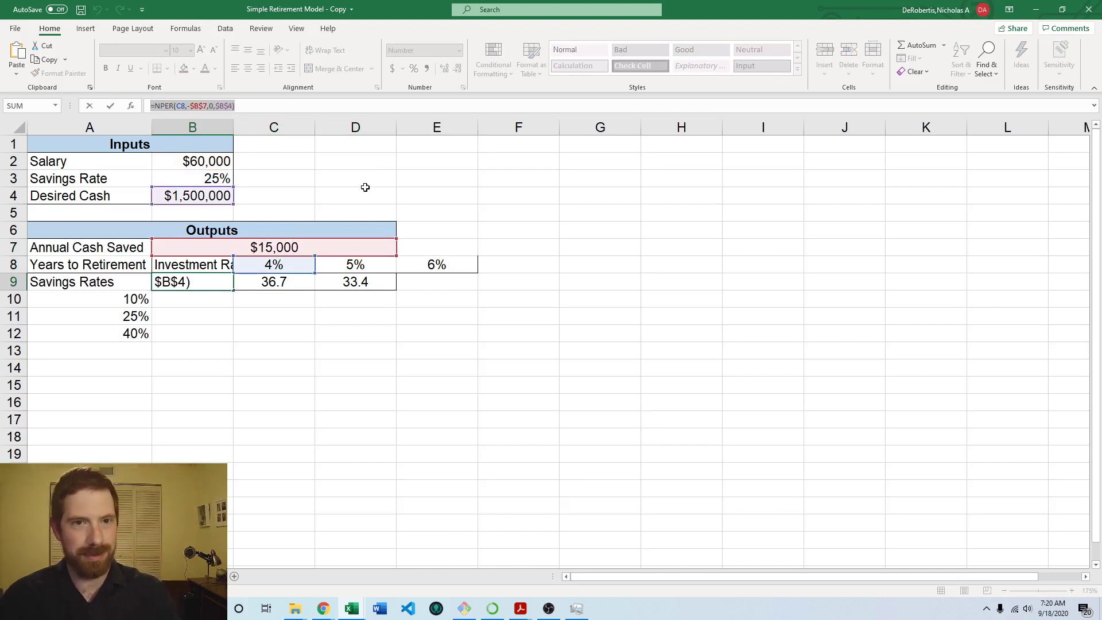
key(Escape)
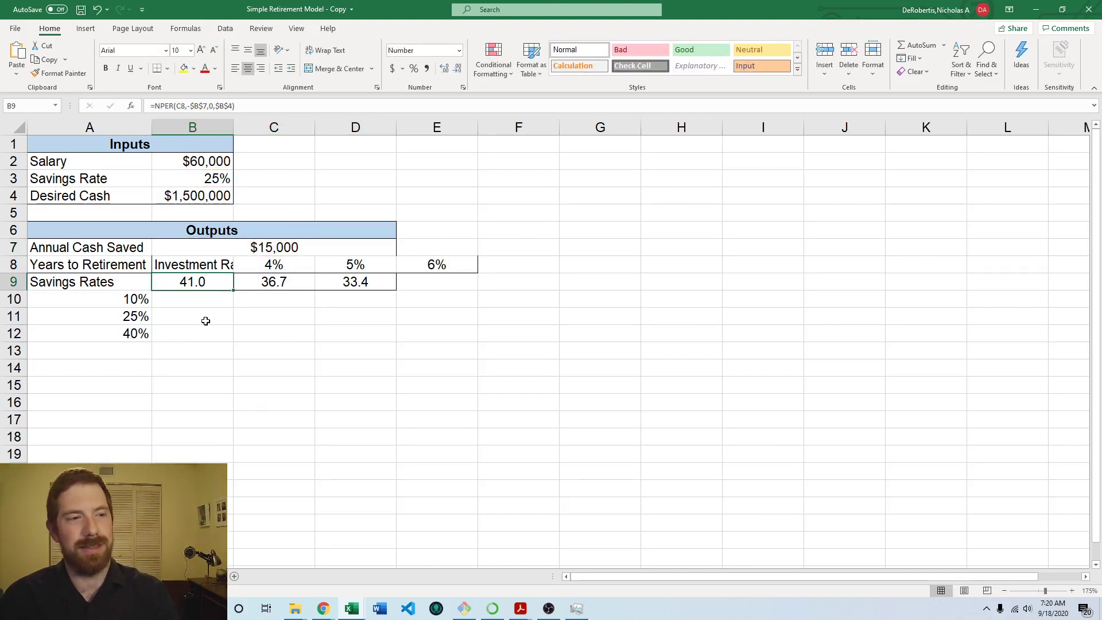
click(211, 300)
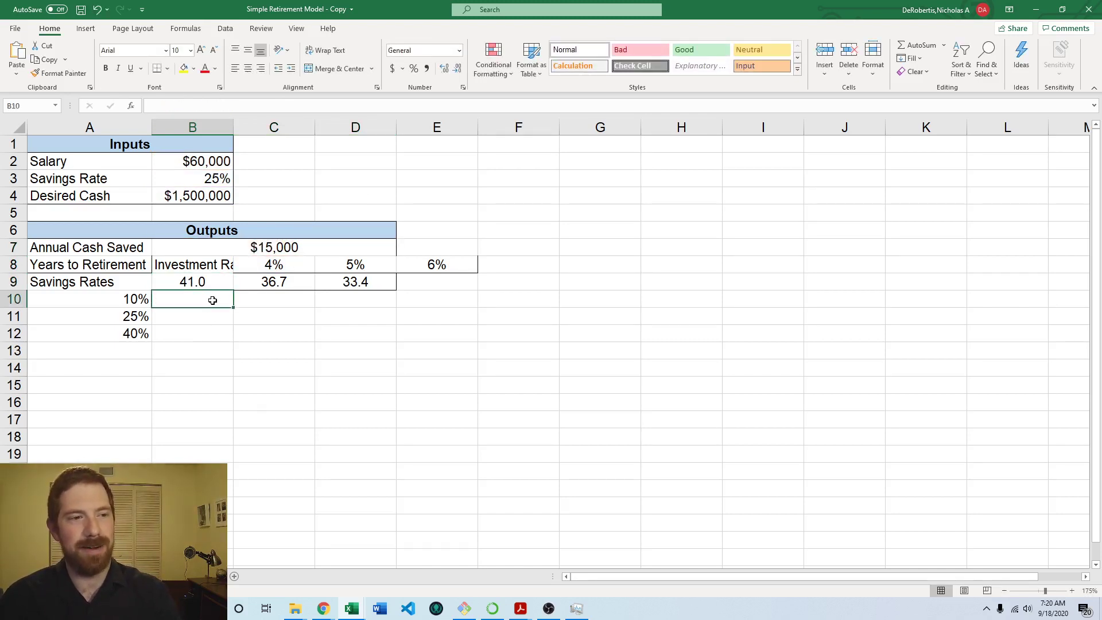
click(270, 299)
- Paste the NPER formula into C10 and replace the $B$7 payment with A10*$B$2
click(225, 105)
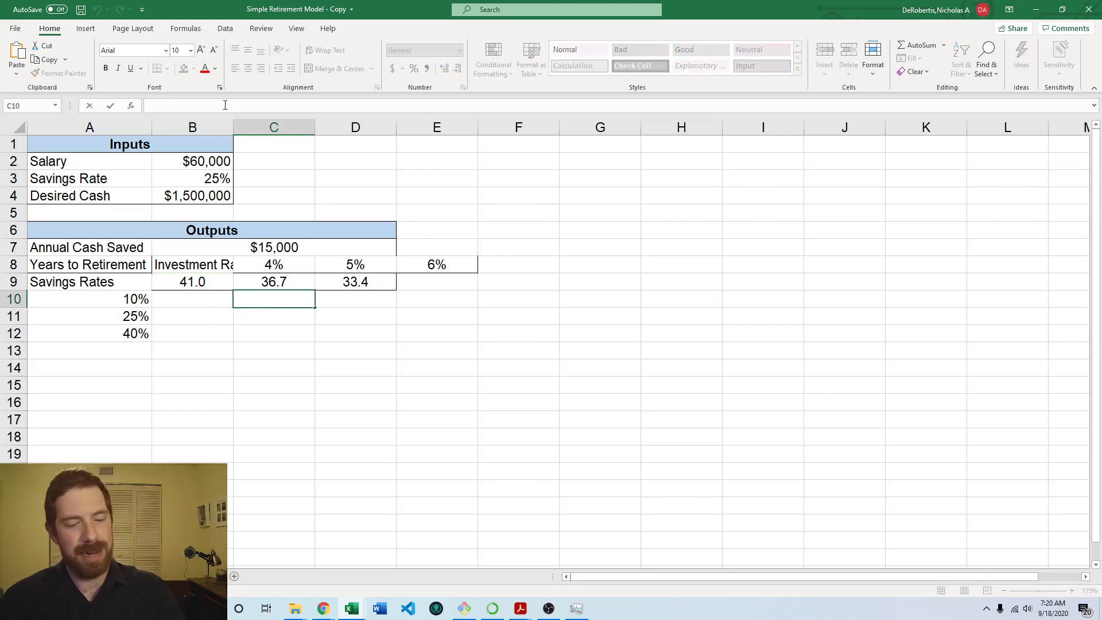
key(ctrl+v)
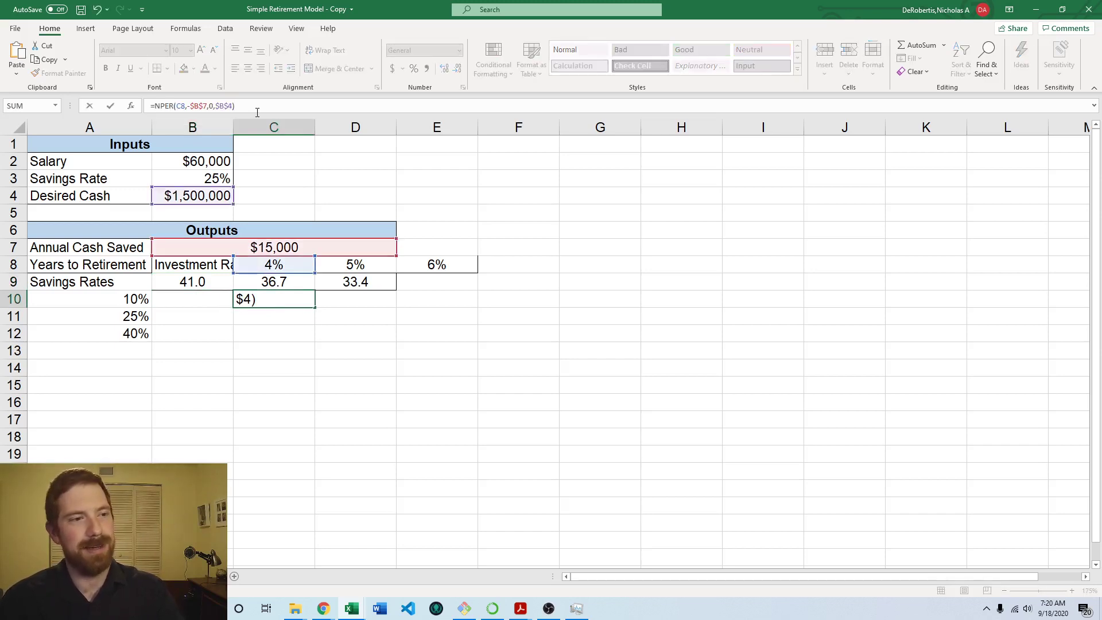
click(207, 106)
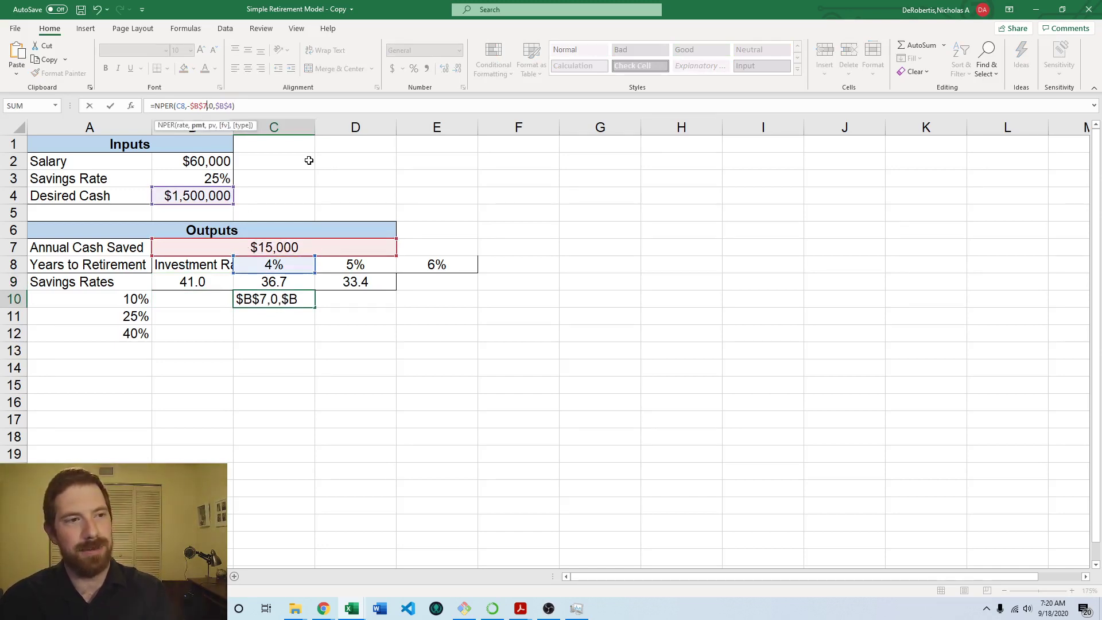
key(BackSpace)
key(BackSpace)
key(BackSpace)
key(BackSpace)
key(BackSpace)
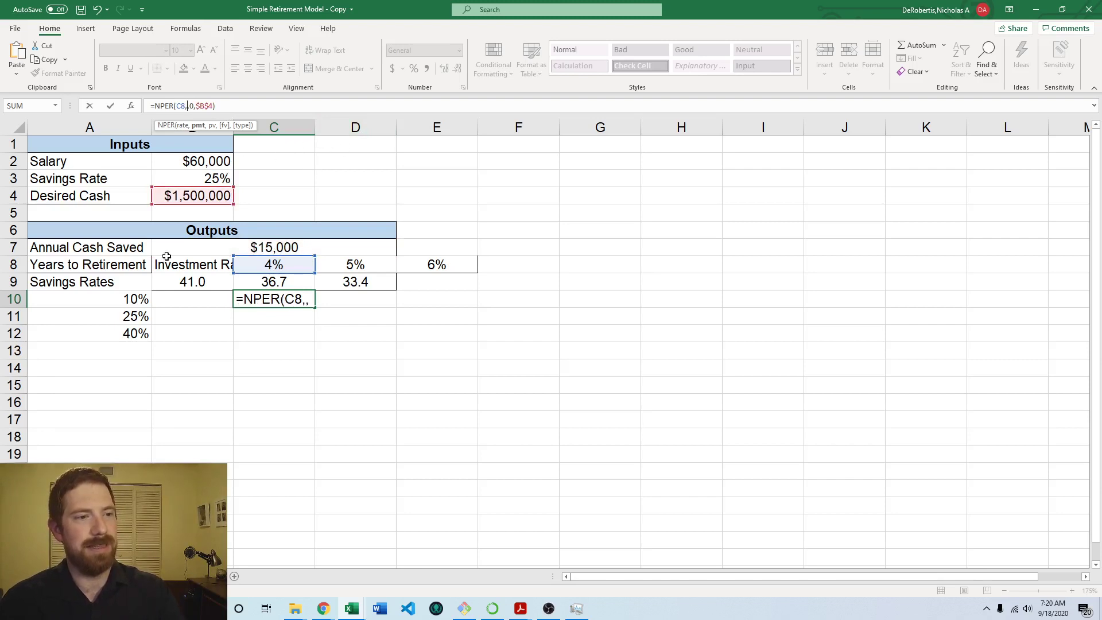
click(133, 295)
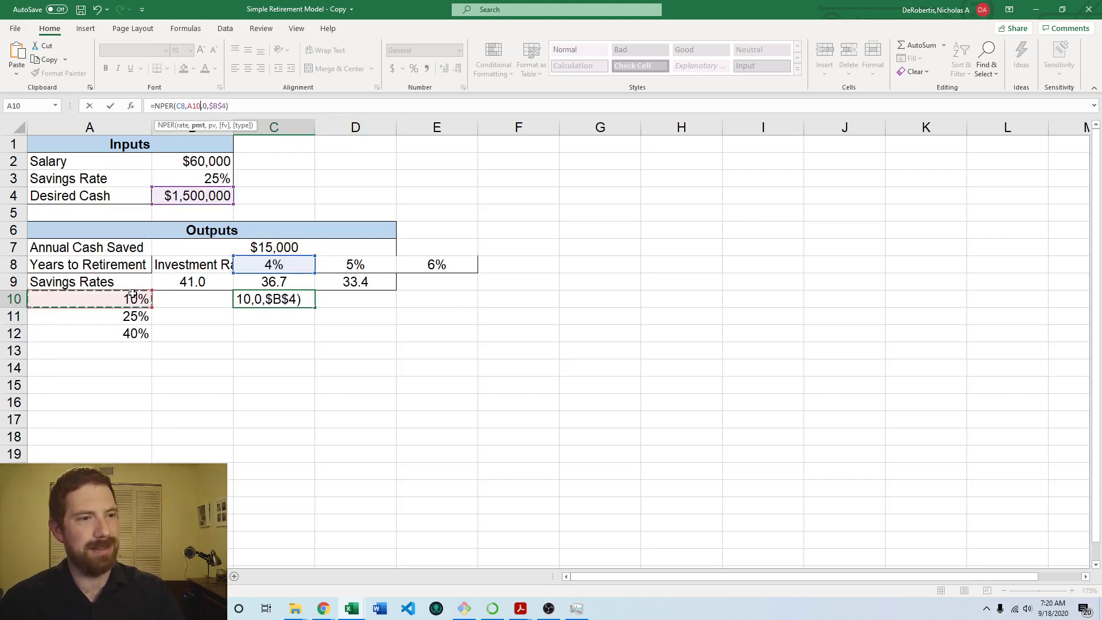
text(*)
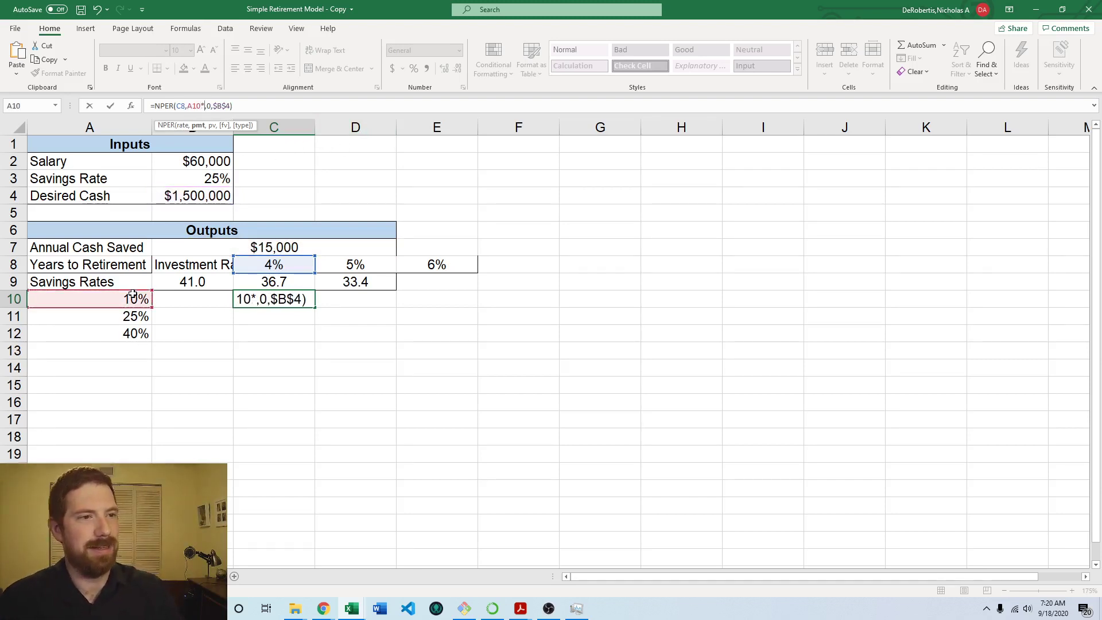
click(203, 162)
key(F4)
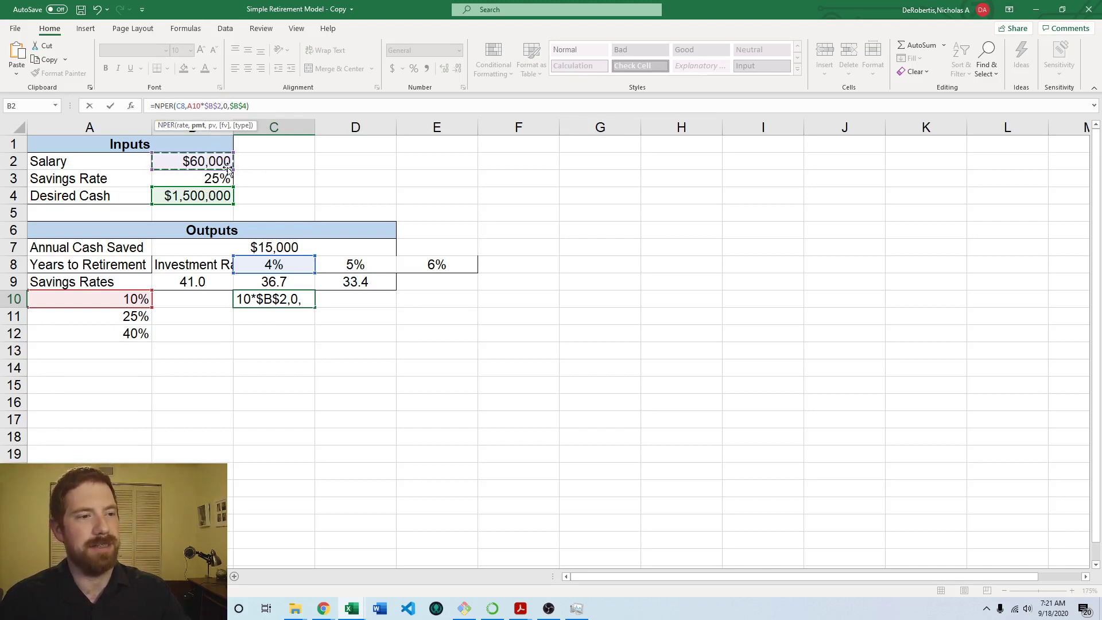
click(196, 105)
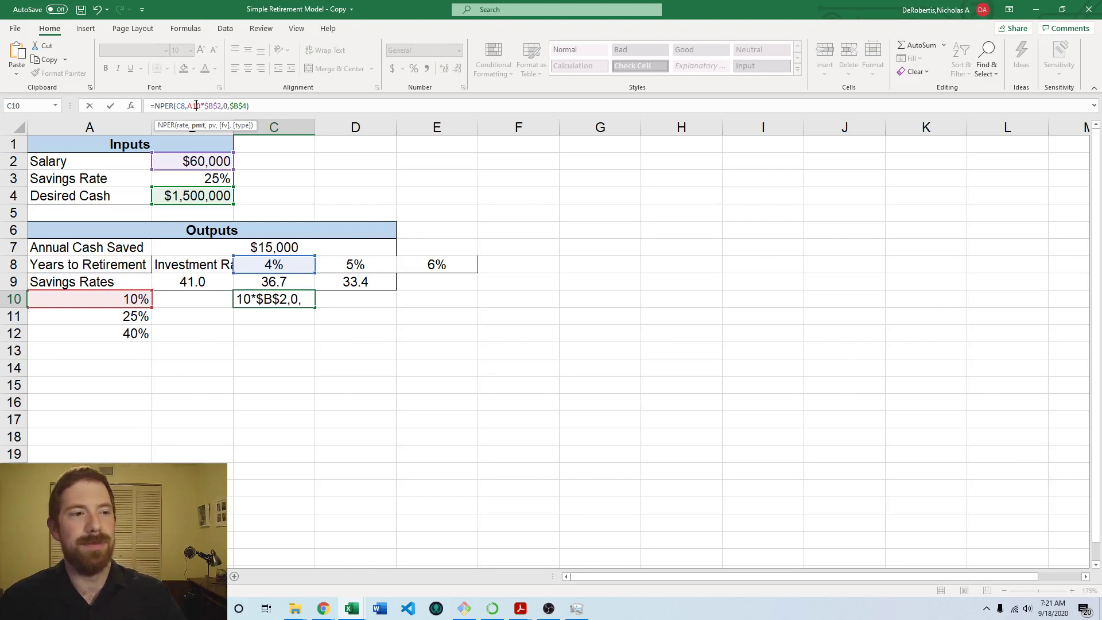
click(177, 107)
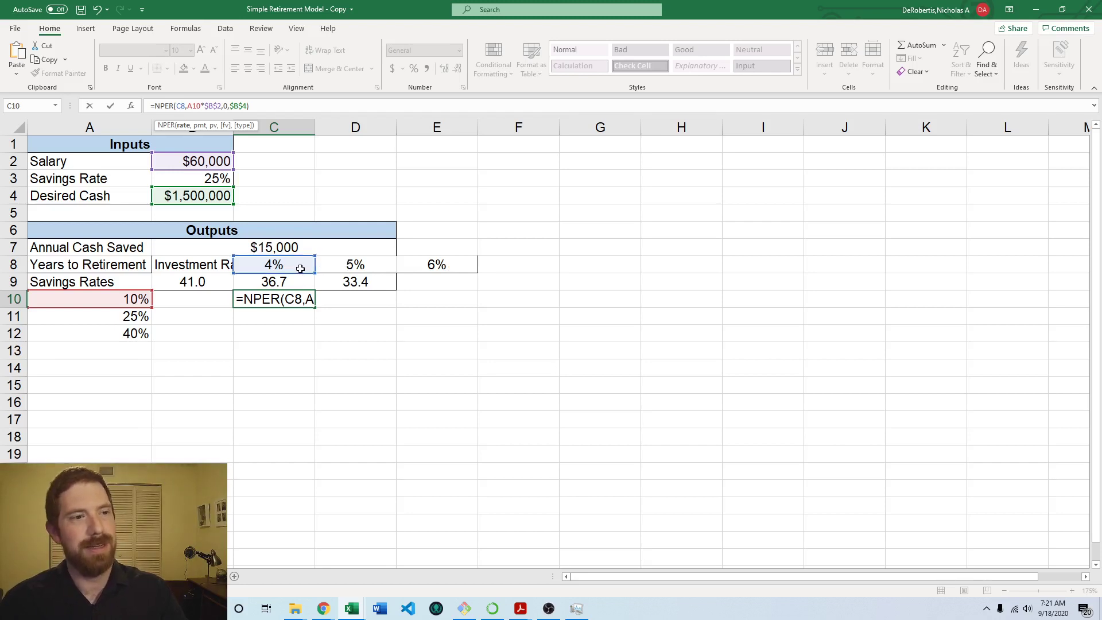
- Change the rate reference to C$8 and the savings rate reference to $A10
key(F4)
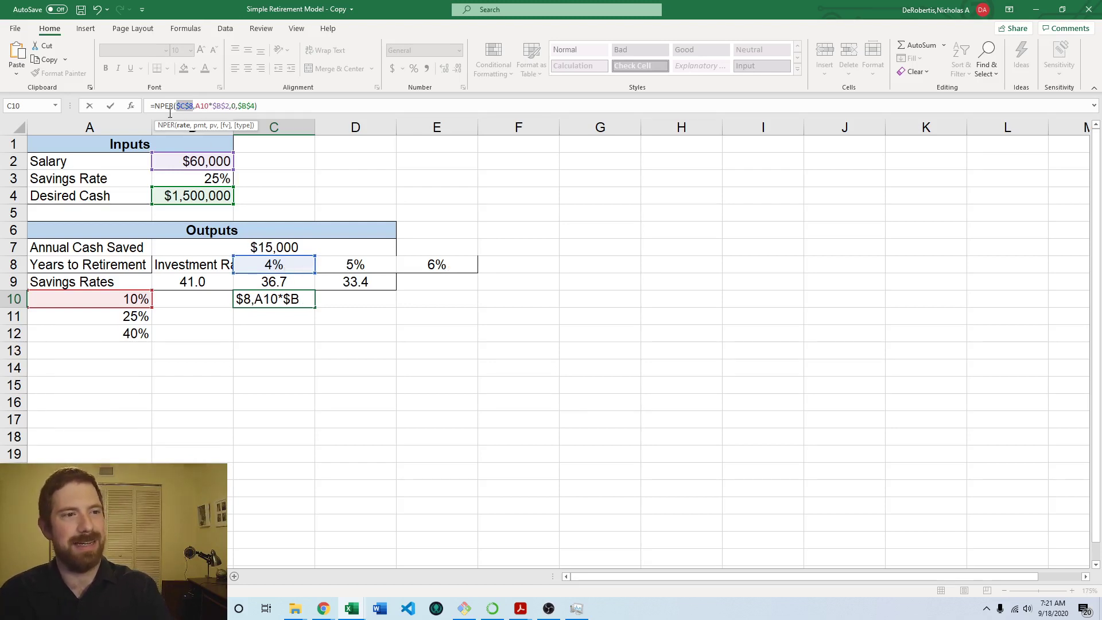
key(F4)
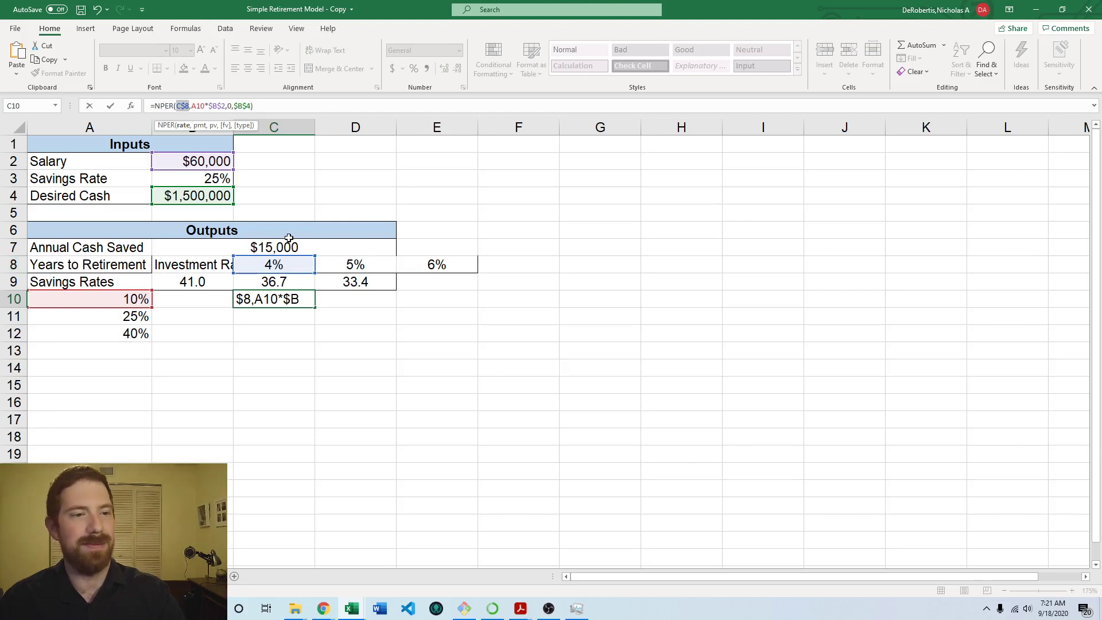
click(197, 105)
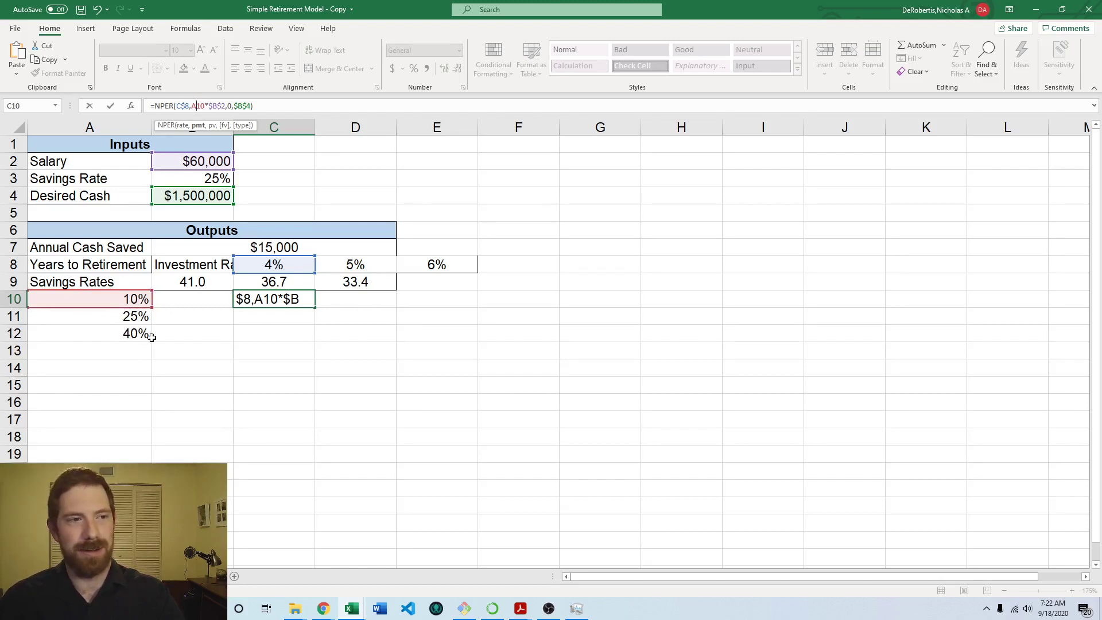
key(F4)
key(F4)
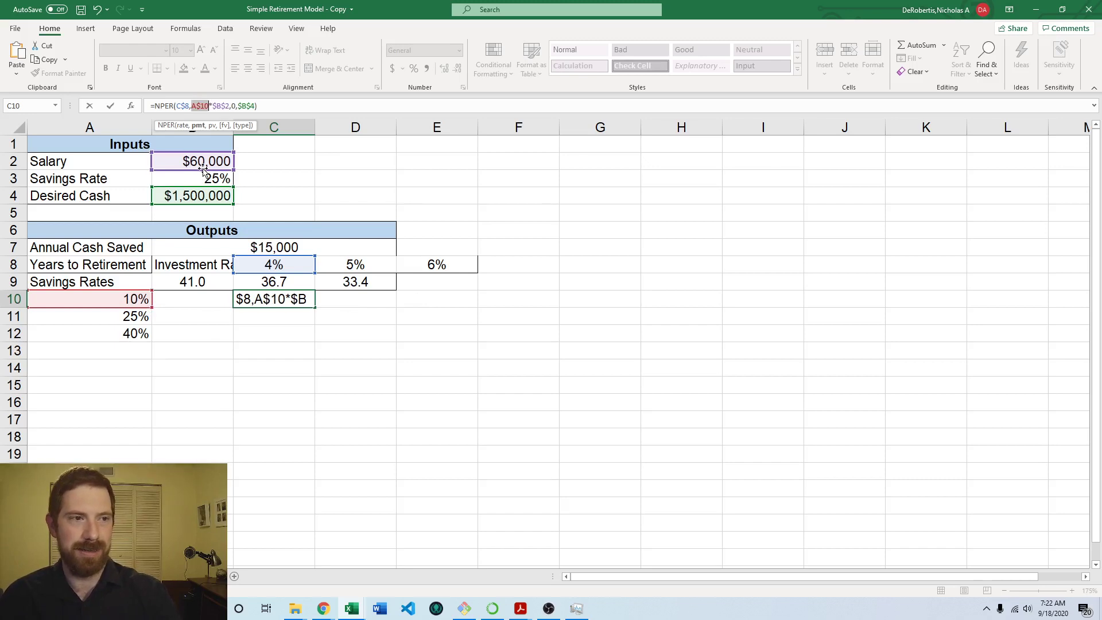
key(F4)
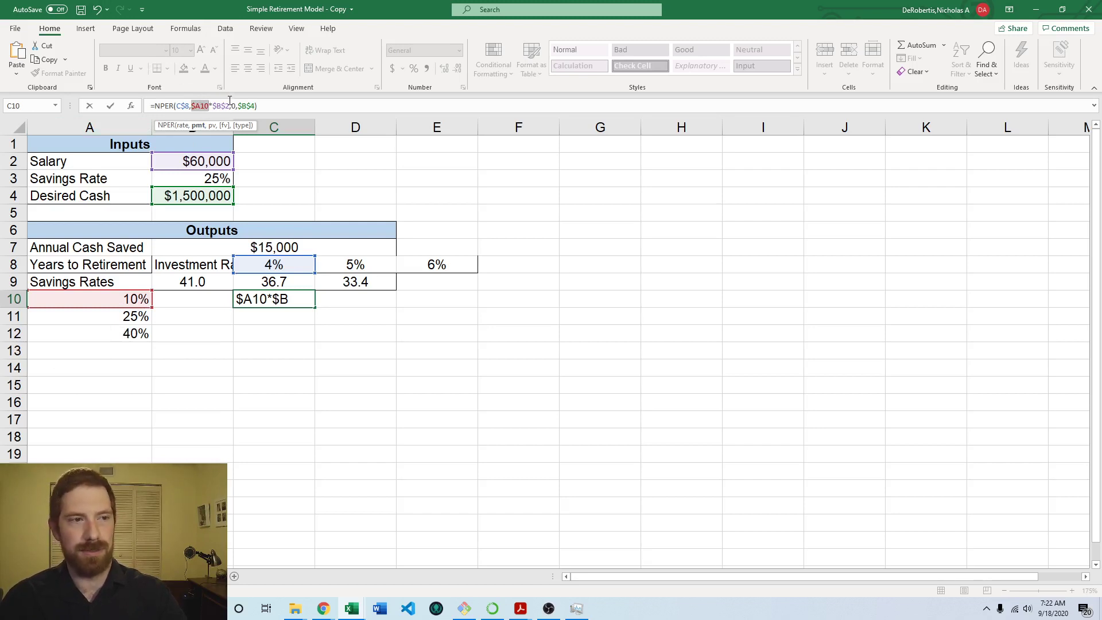
- Make the payment negative with -$A10*$B$2 and commit, giving 61.1384924 years
click(227, 102)
click(249, 102)
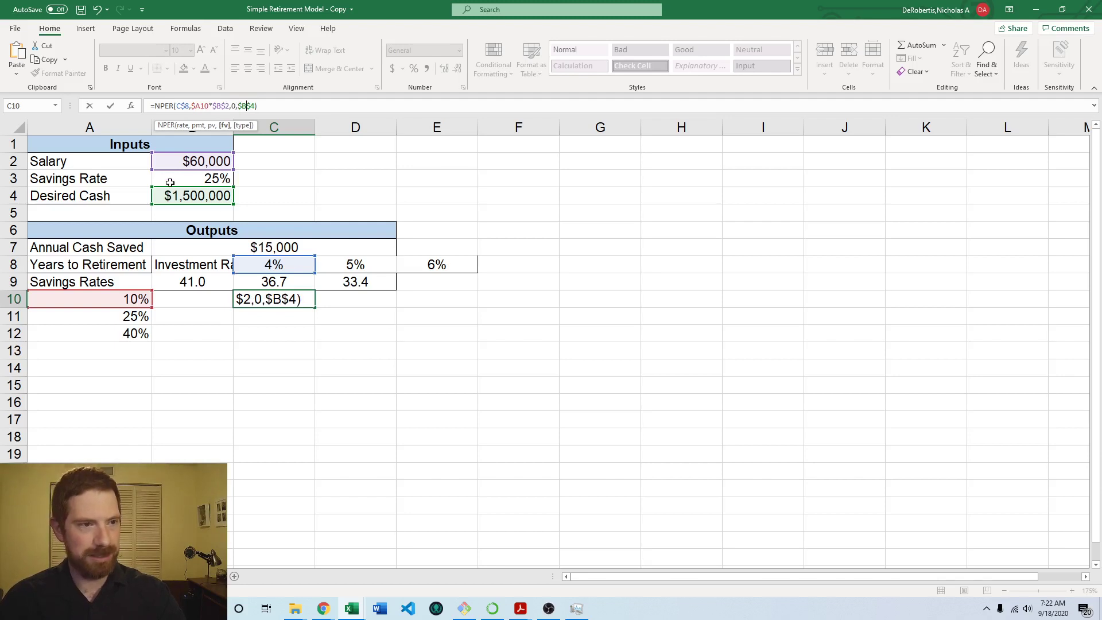
click(273, 108)
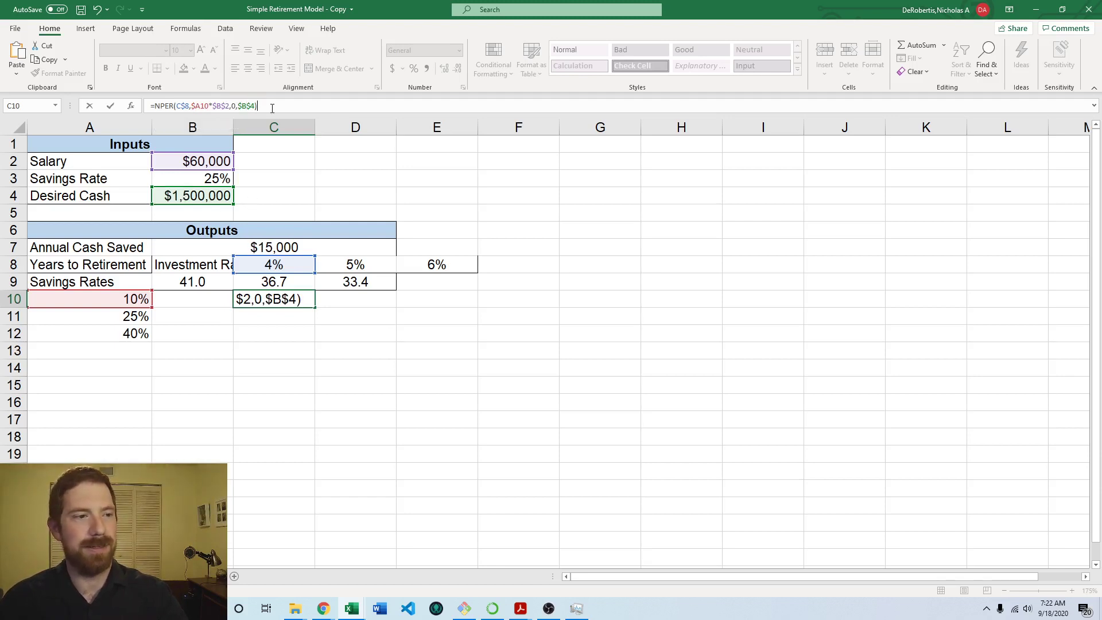
click(190, 106)
click(190, 106)
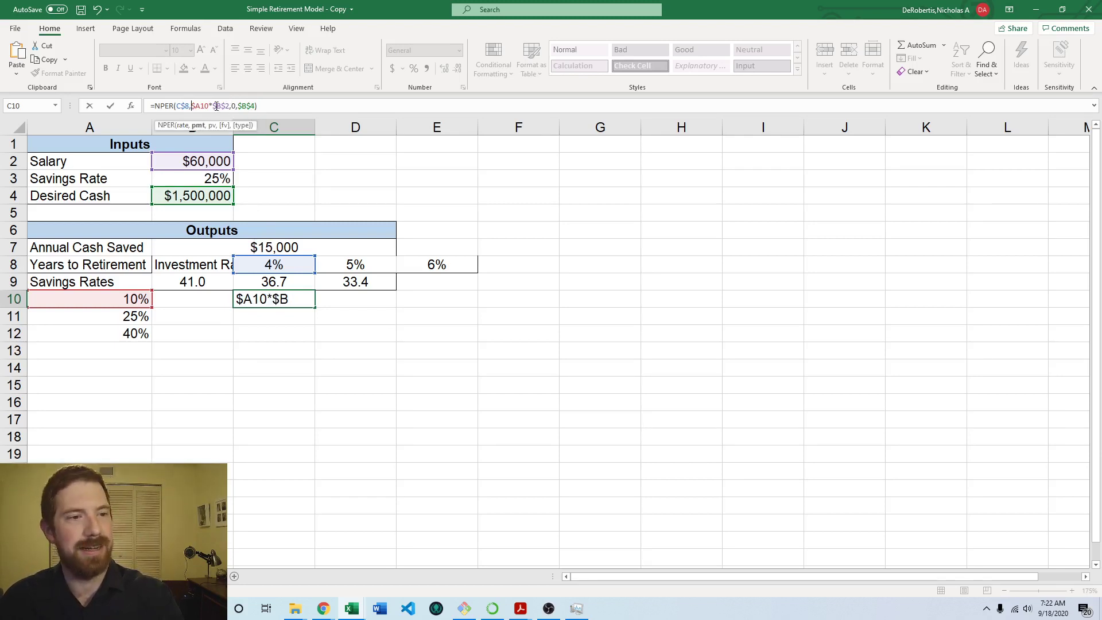
text(-)
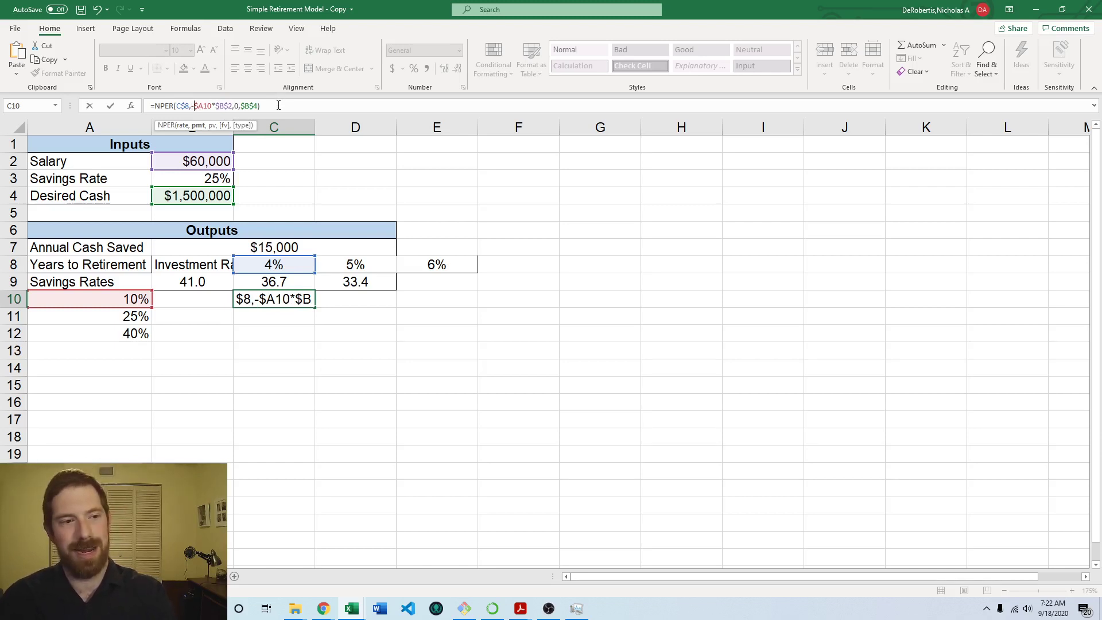
key(Return)
- Cross-check C10's result against the 10% savings rate in A10 and 4% rate in C8
click(284, 299)
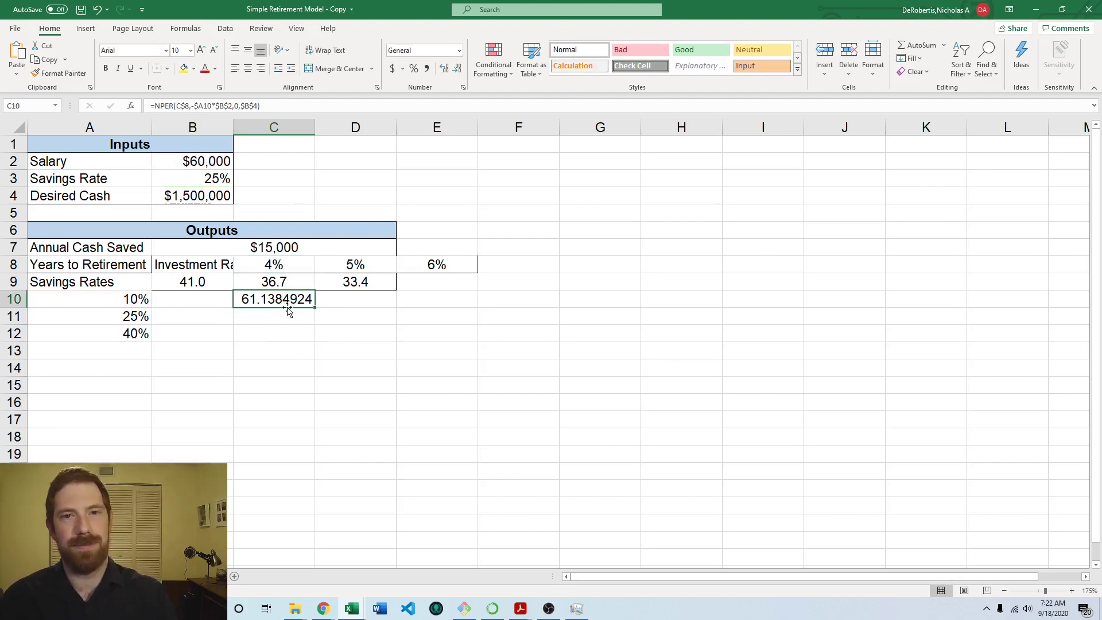
click(146, 299)
click(298, 265)
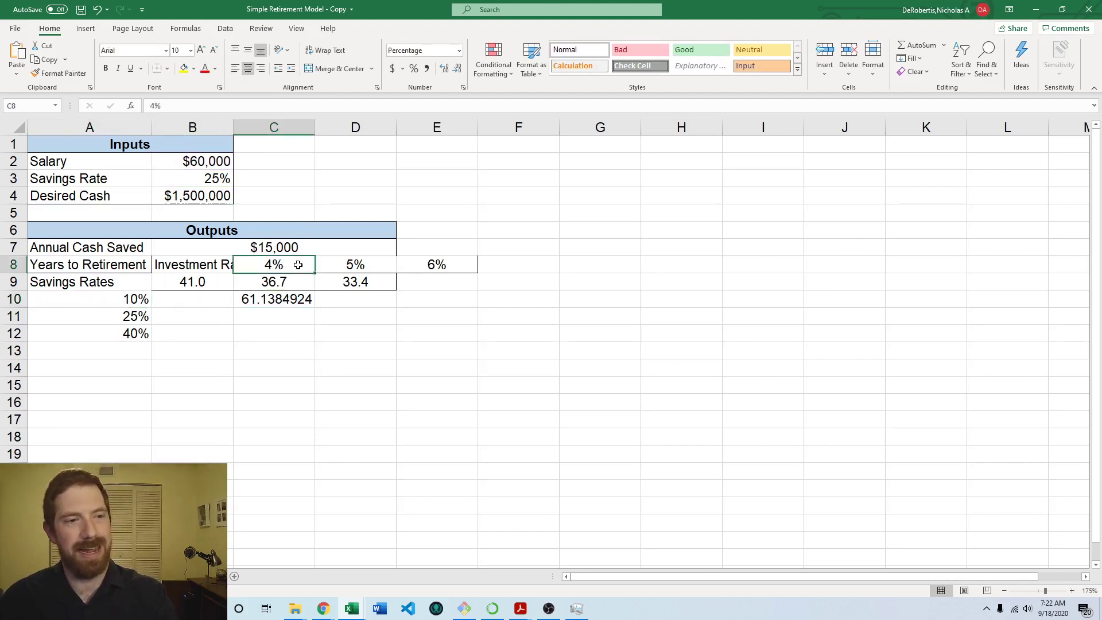
click(291, 302)
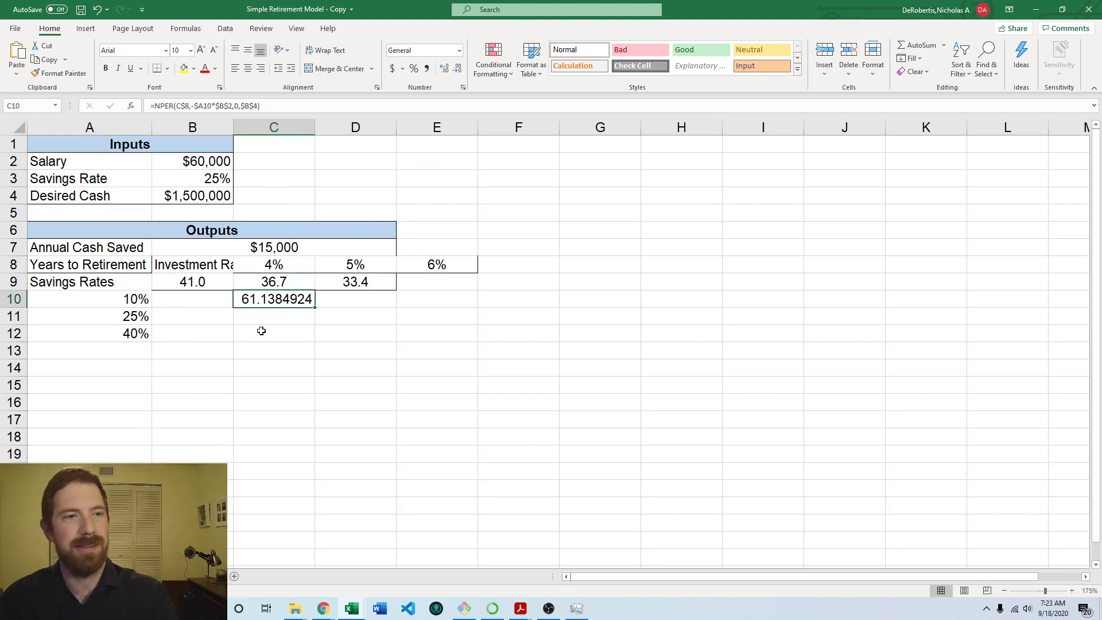
- Format C10 as a centred number with one decimal (61.1) and fill it across to E10
click(446, 72)
click(452, 73)
click(453, 73)
click(452, 73)
click(453, 73)
click(453, 73)
click(453, 72)
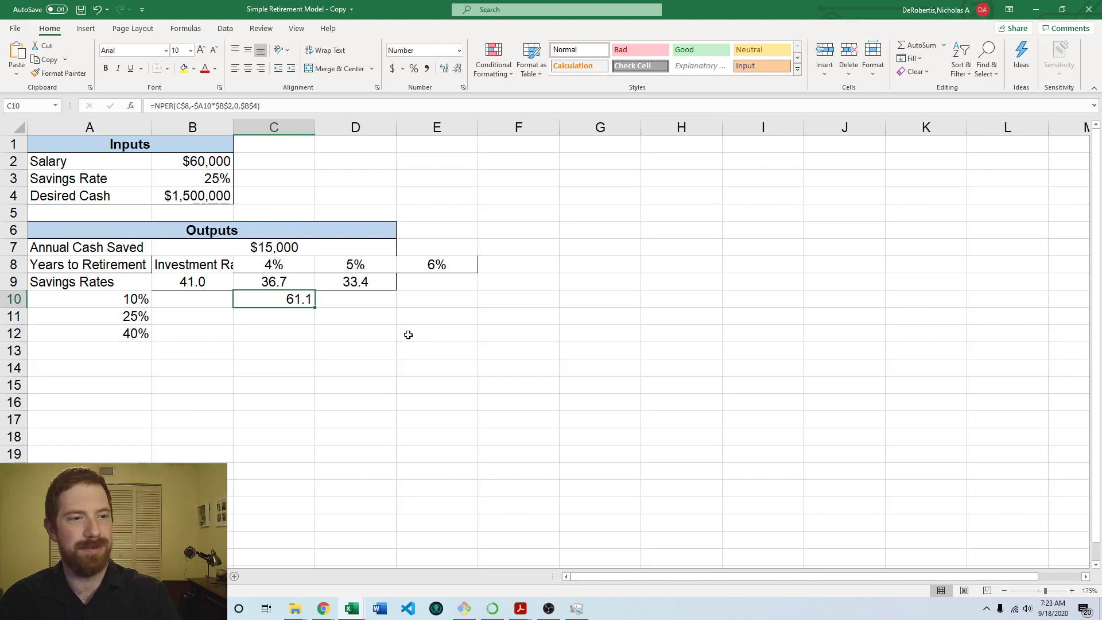
click(249, 70)
click(290, 381)
click(288, 336)
click(281, 300)
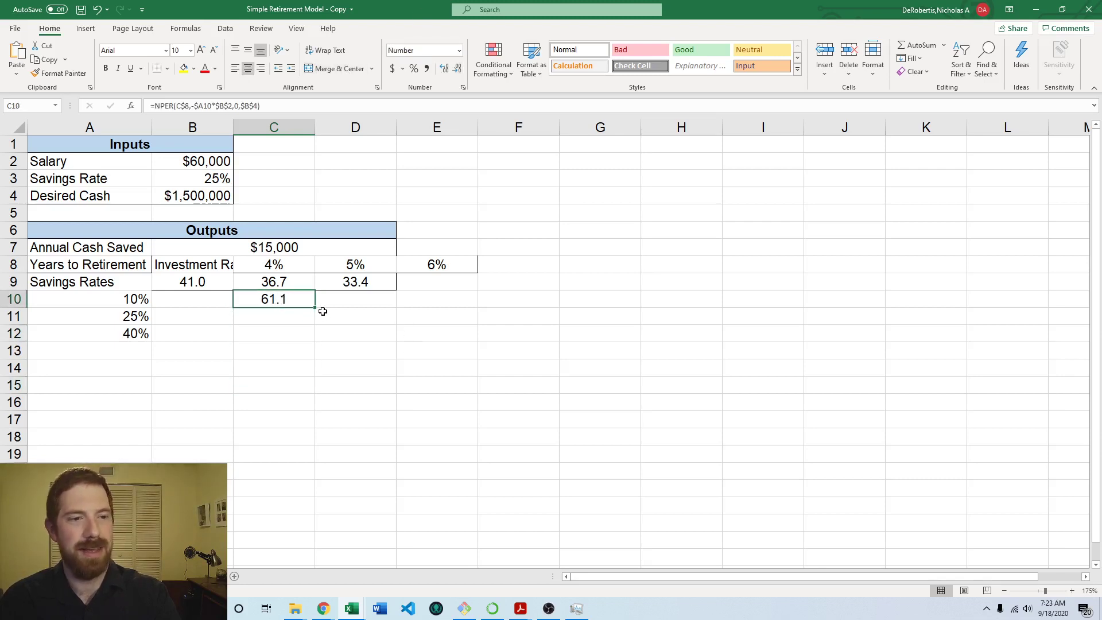
drag(351, 307, 475, 344)
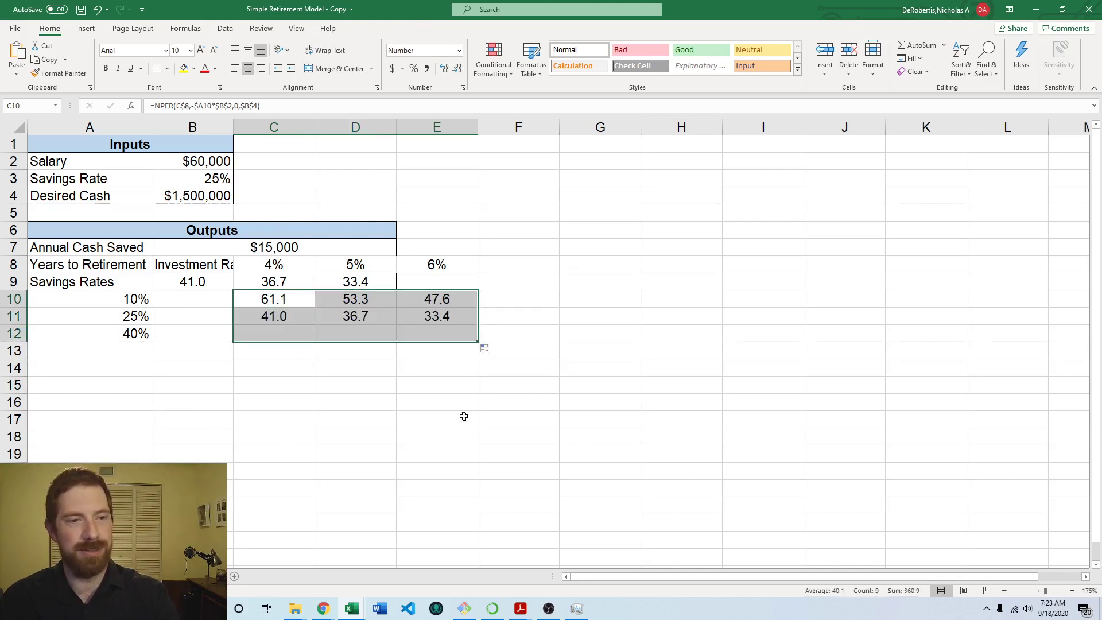
- Fill the formulas down to row 12 and verify the references in E12, D11 and C12
click(442, 442)
click(437, 335)
key(F2)
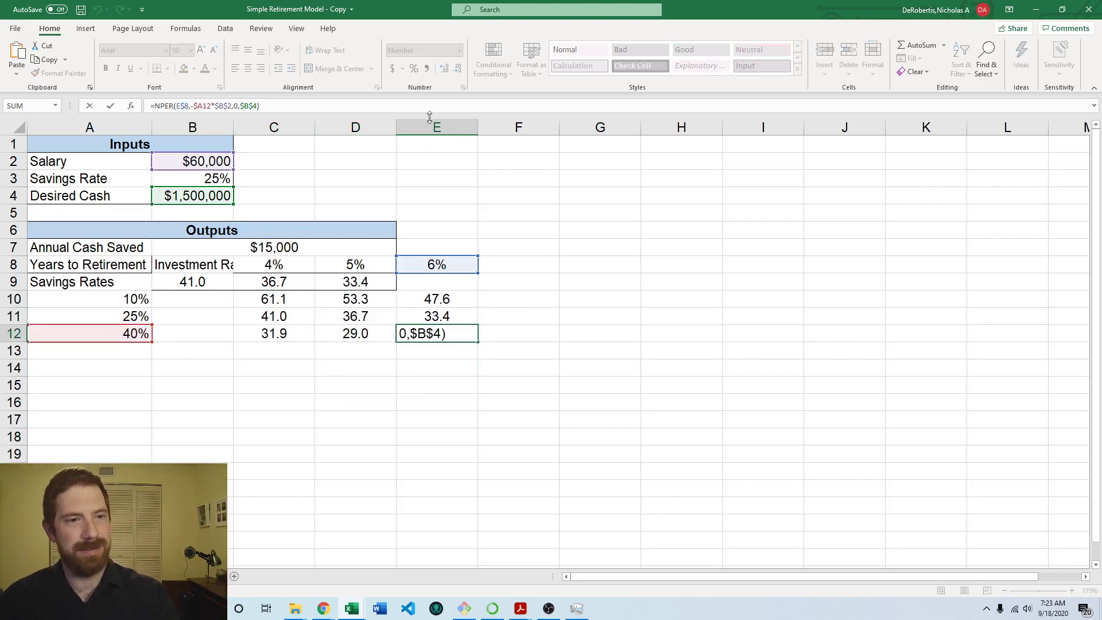
key(Escape)
key(Left)
key(Up)
key(F2)
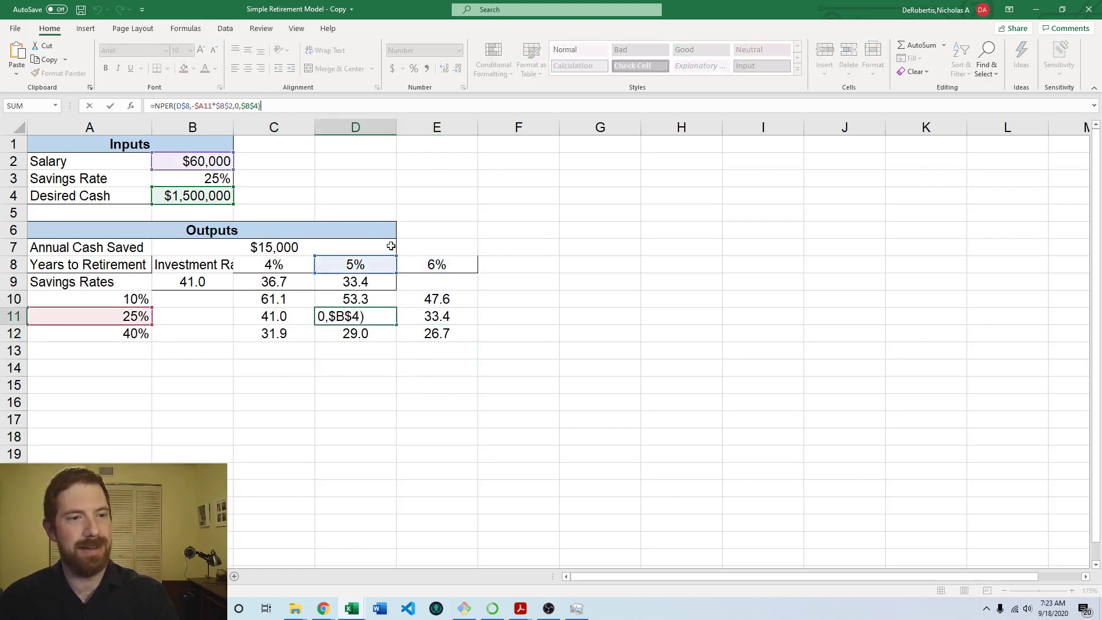
key(Escape)
click(281, 330)
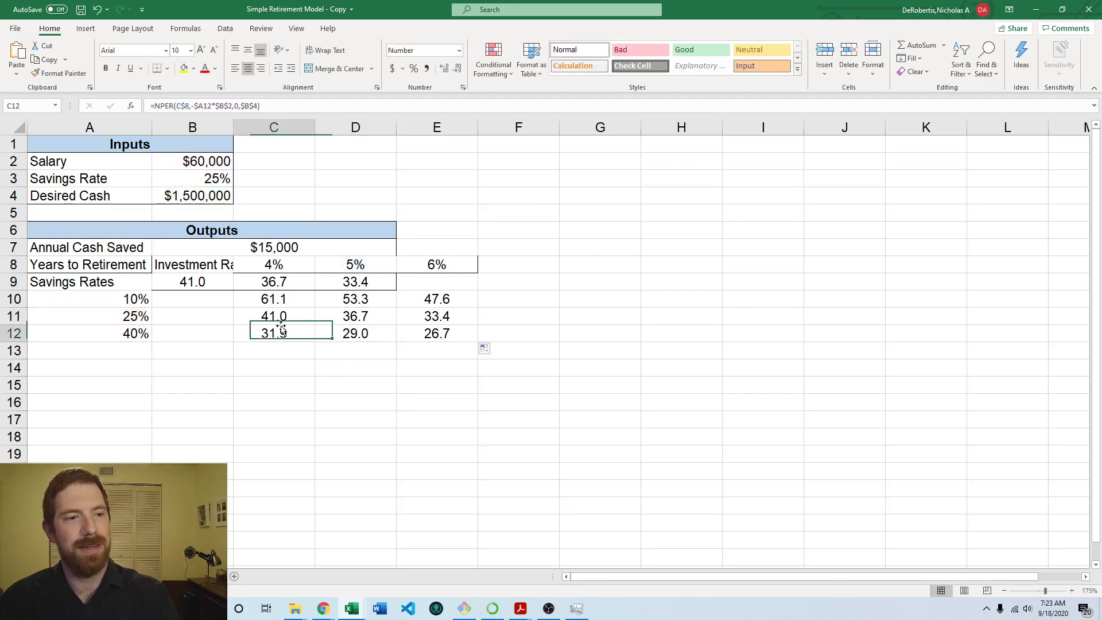
key(F2)
key(Escape)
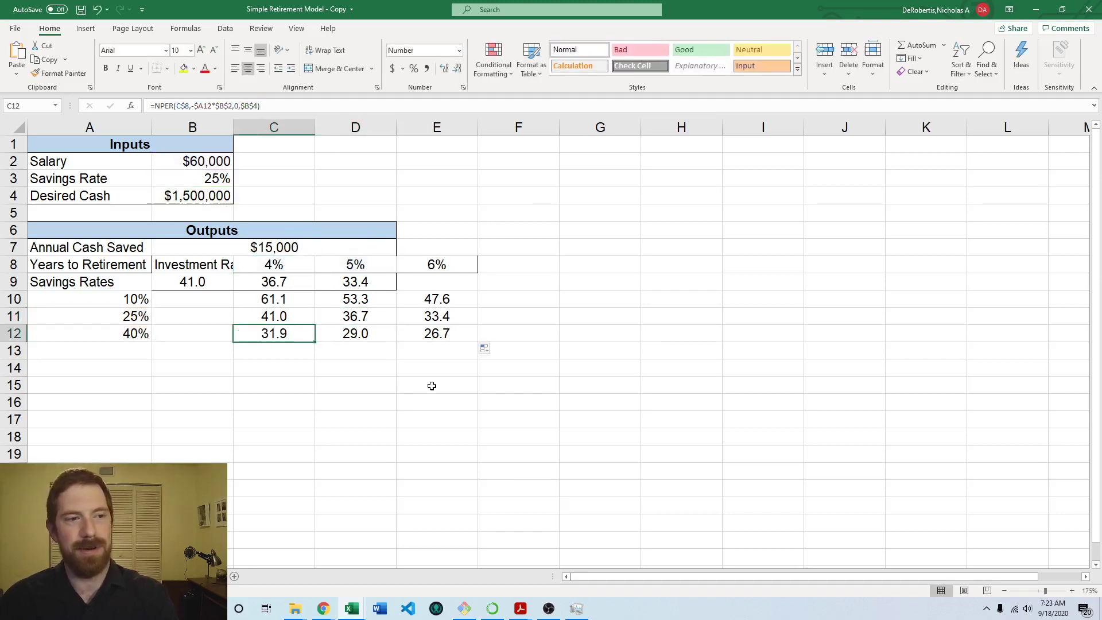
- Clear the old B9:D9 results, widen column B for Investment Rates, then switch to JupyterLab
drag(219, 274, 386, 278)
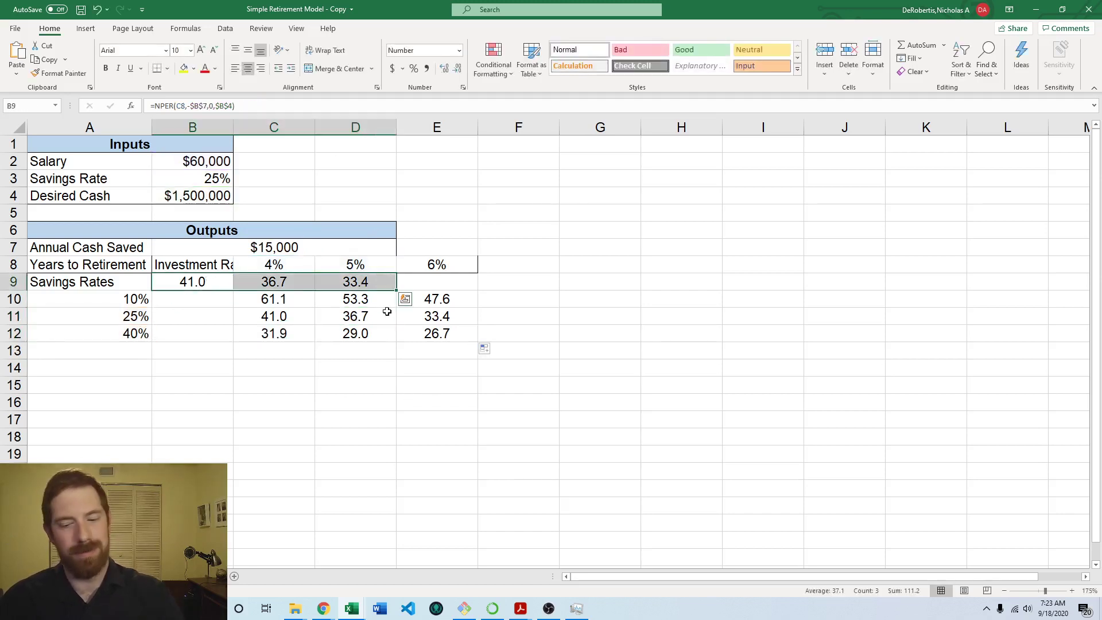
key(Delete)
click(483, 417)
click(326, 389)
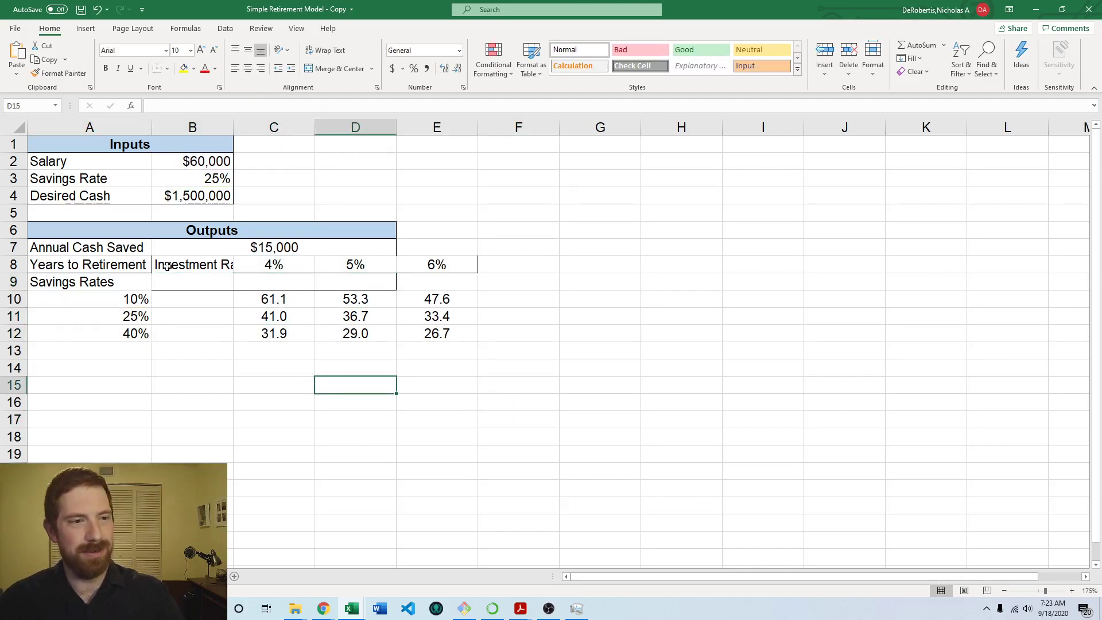
drag(104, 217, 141, 231)
drag(184, 277, 460, 344)
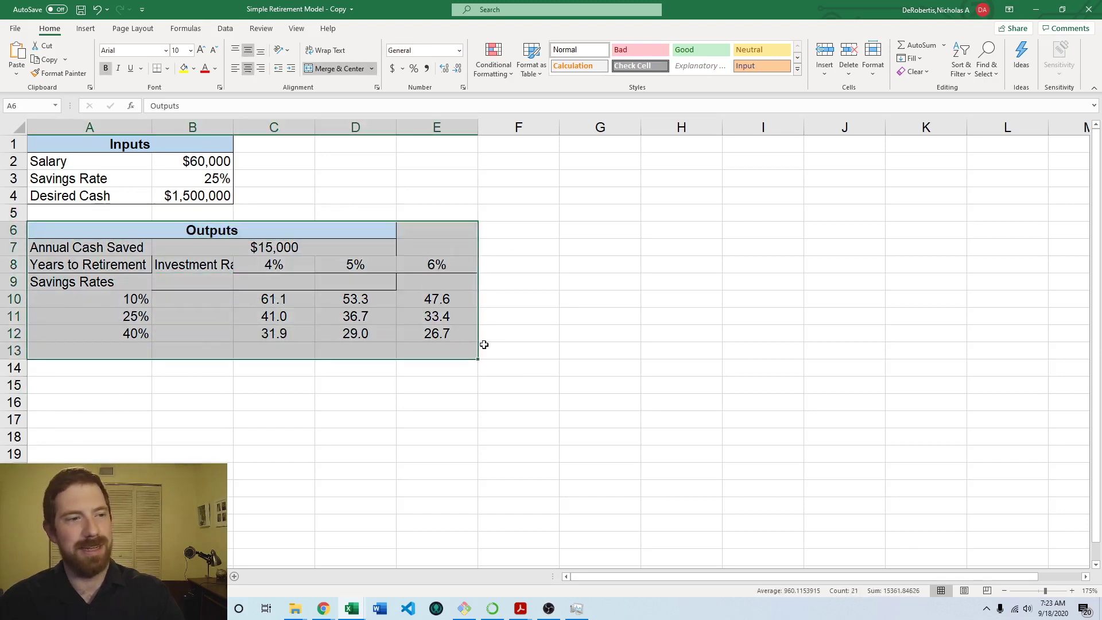
click(542, 356)
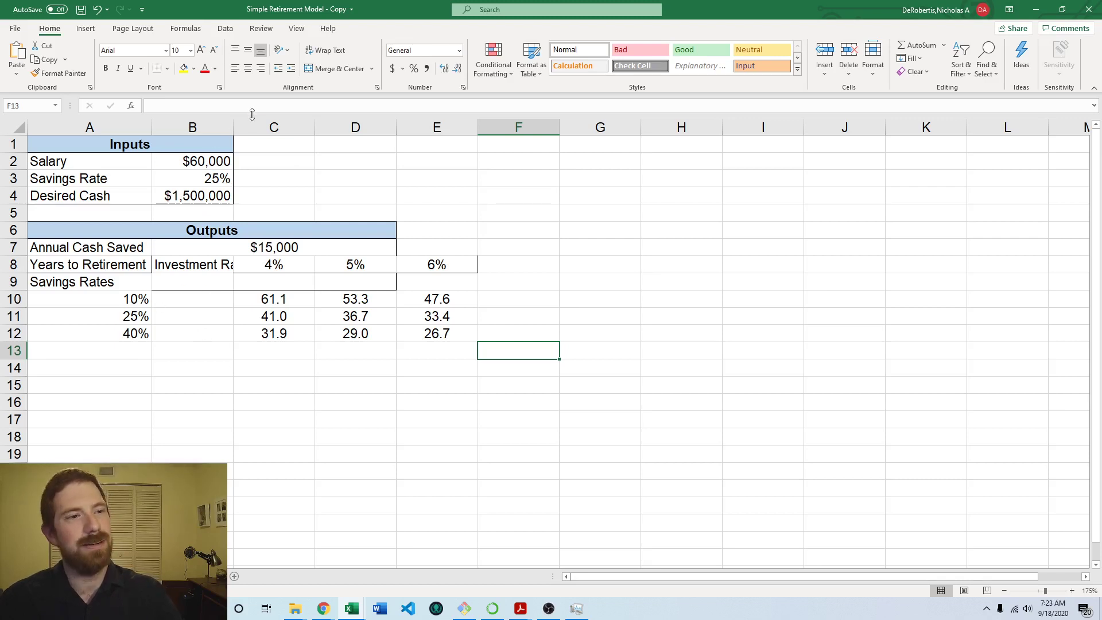
drag(234, 121, 264, 123)
click(227, 335)
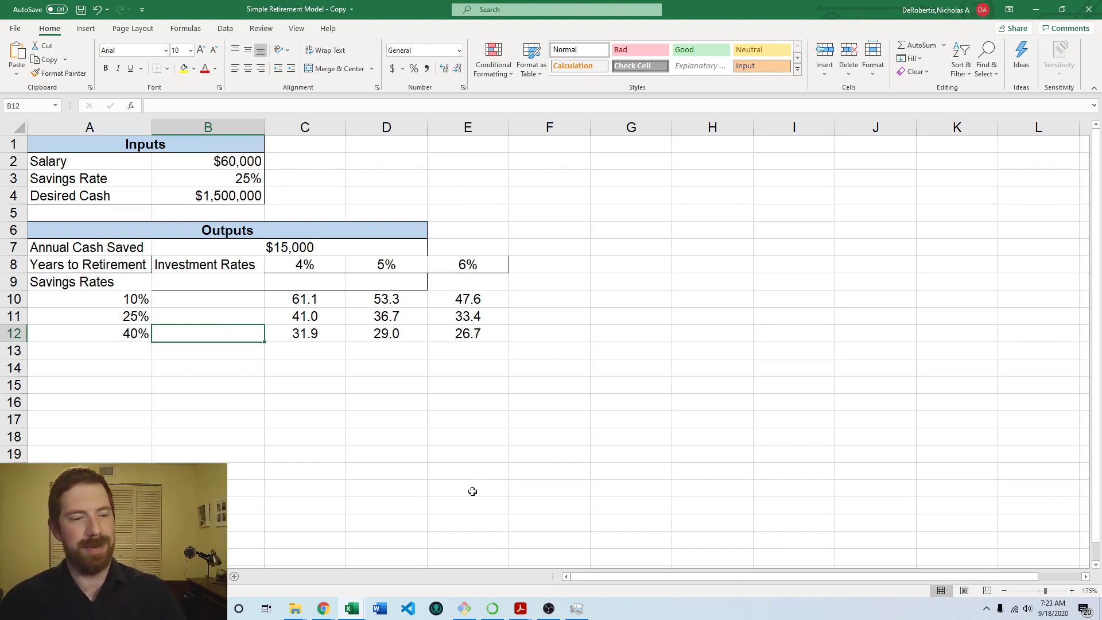
click(324, 609)
click(433, 557)
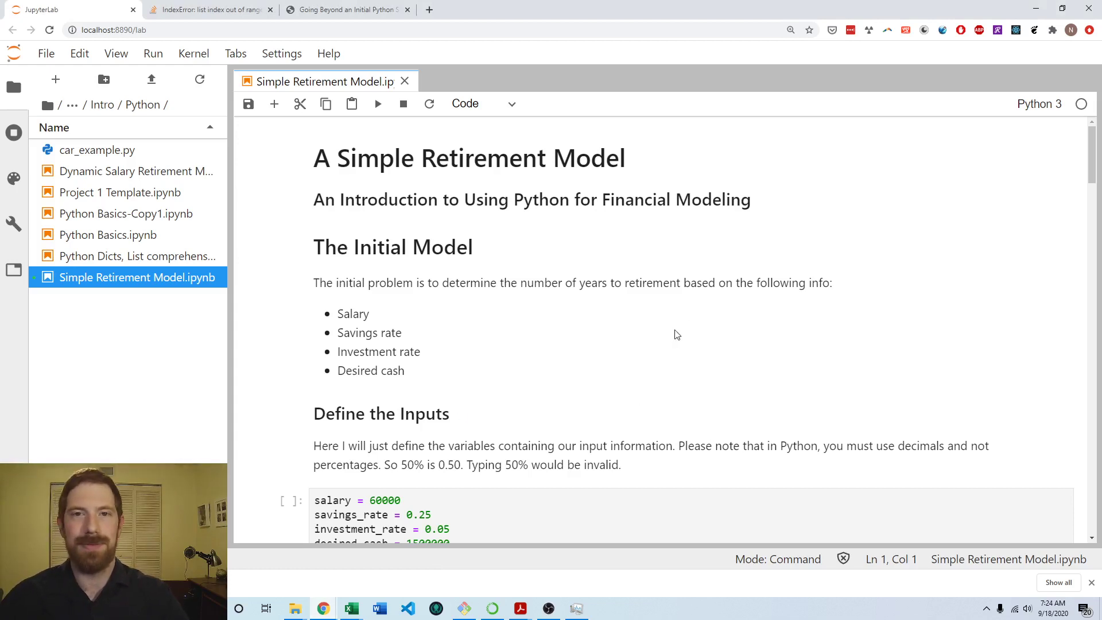
- Restart the Python kernel, rerun all cells, and scroll through the refreshed outputs (41.0, 36.7, 33.4 years)
scroll(795, 277, down, 2)
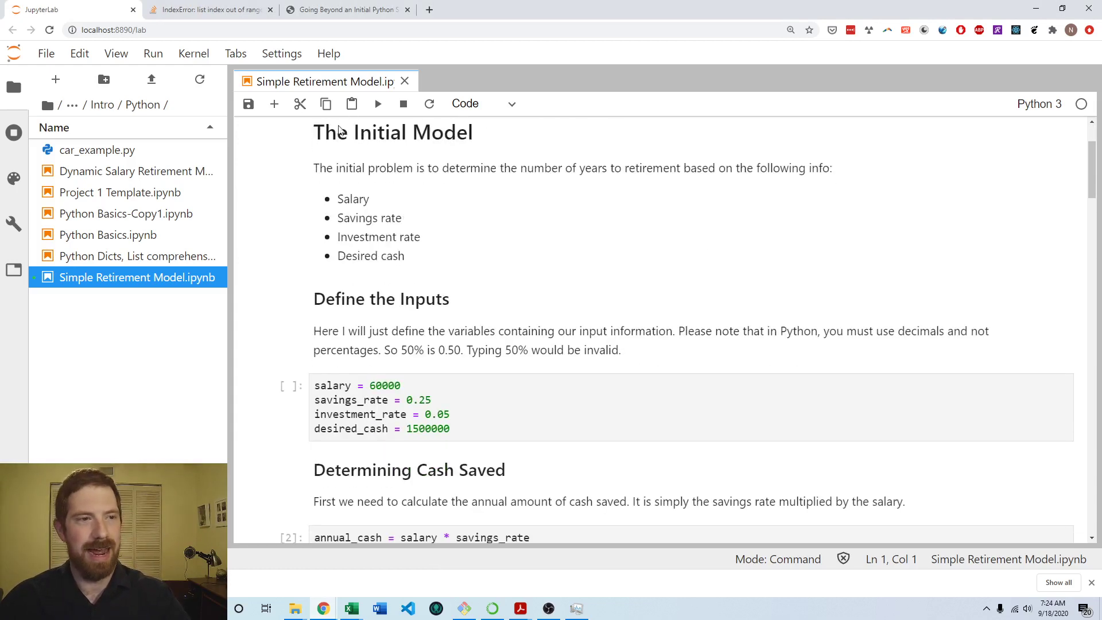
click(193, 55)
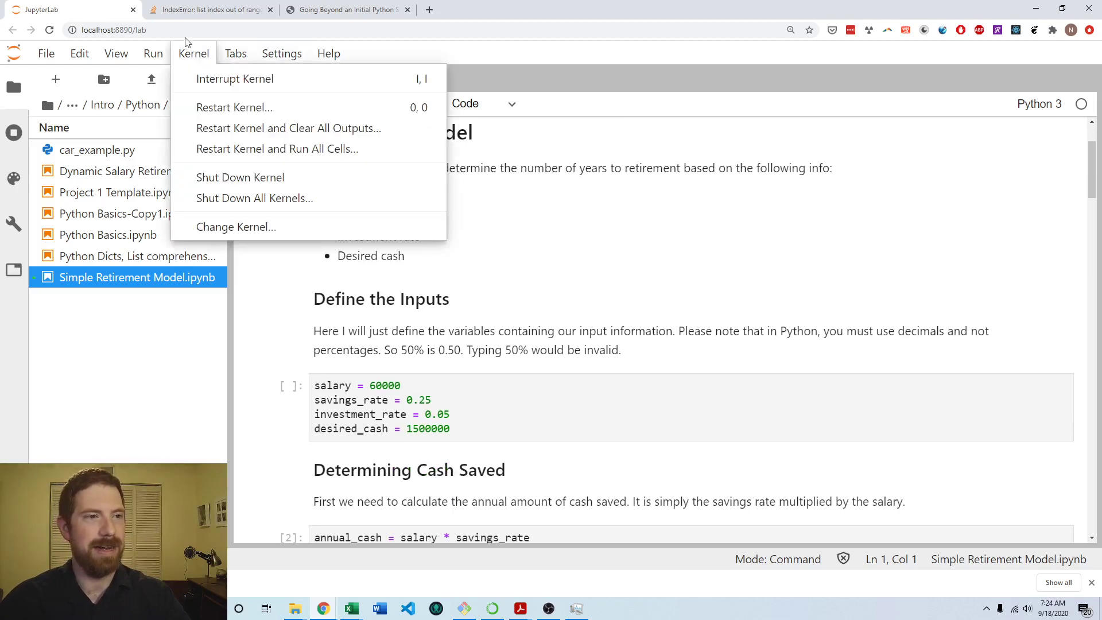
click(255, 150)
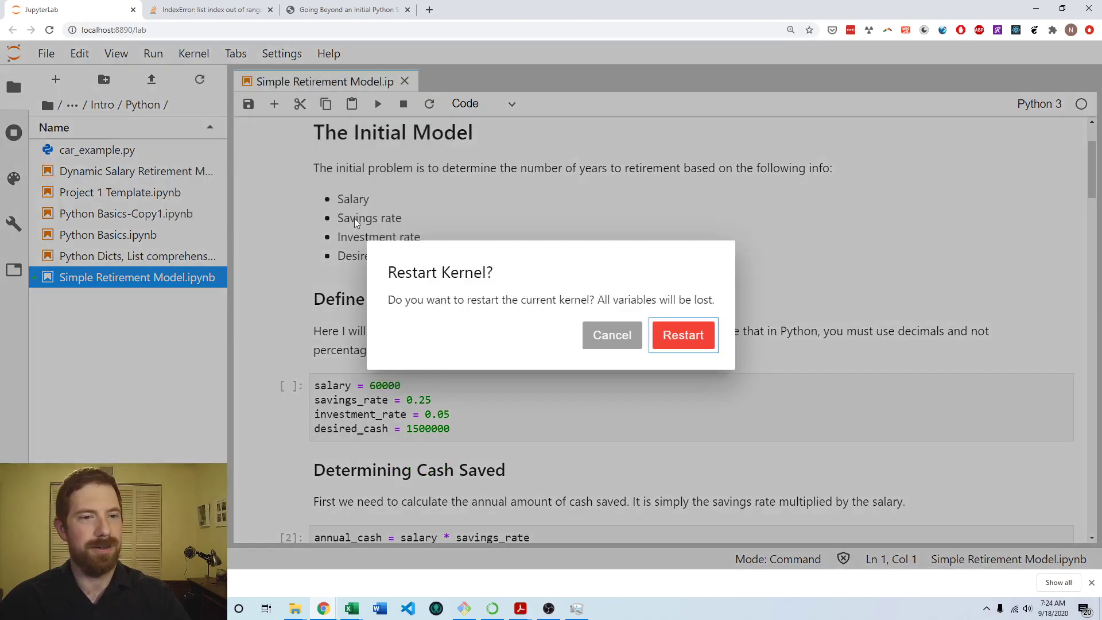
click(694, 333)
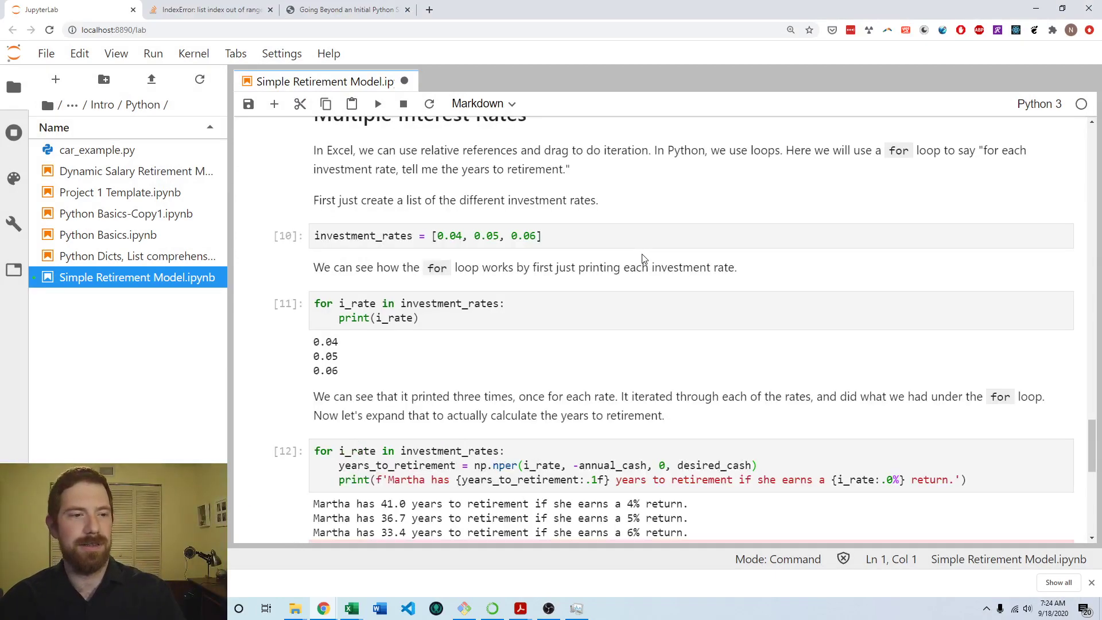
scroll(442, 326, up, 4)
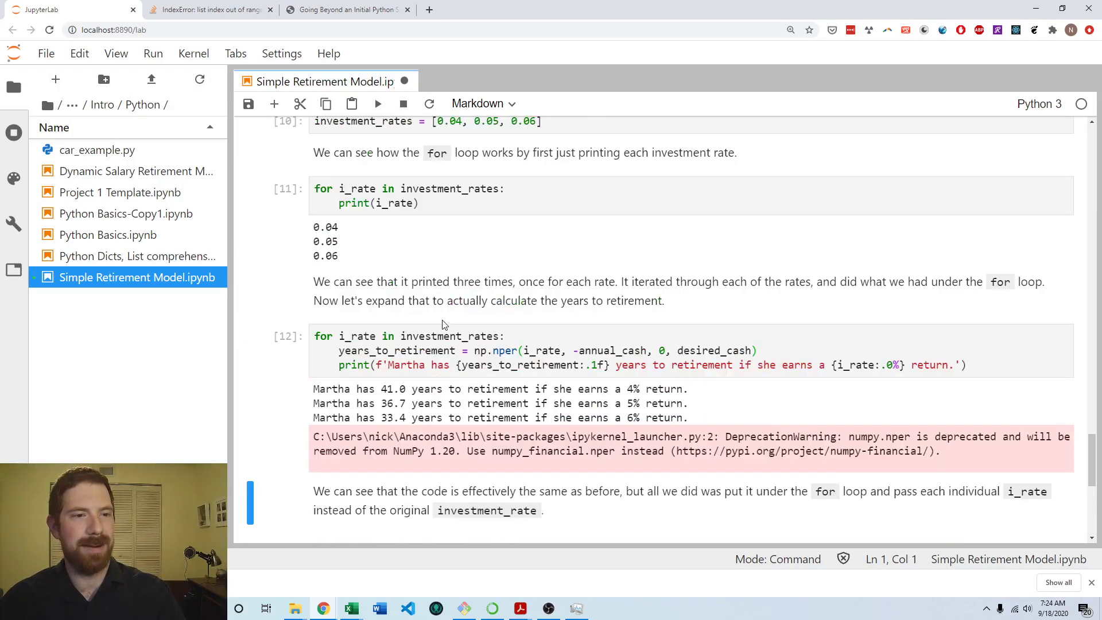
scroll(442, 326, up, 15)
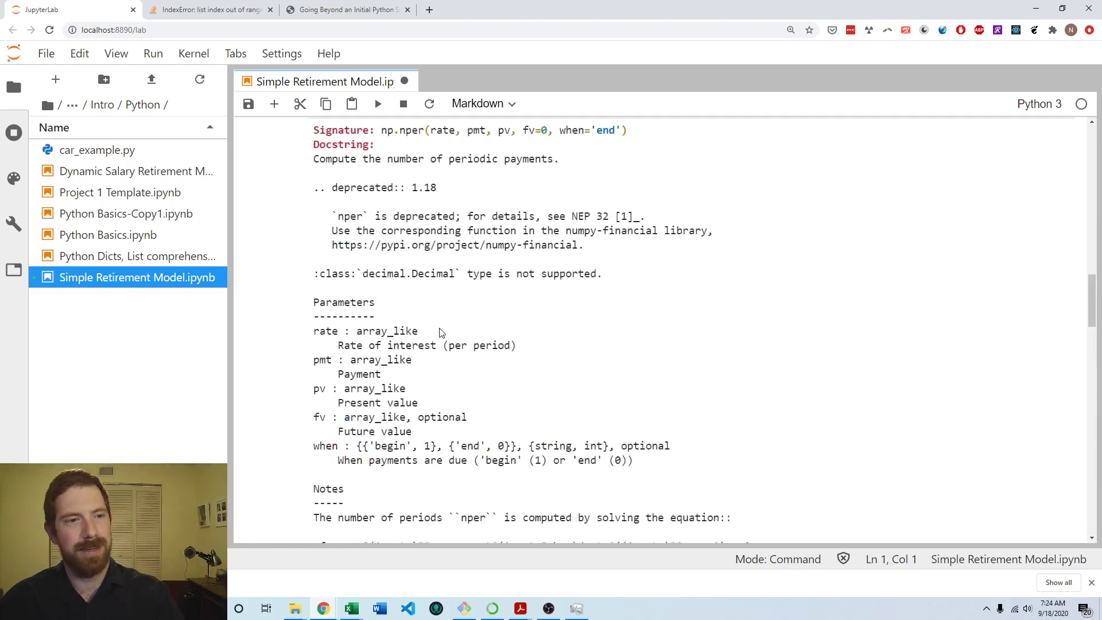
scroll(442, 332, up, 15)
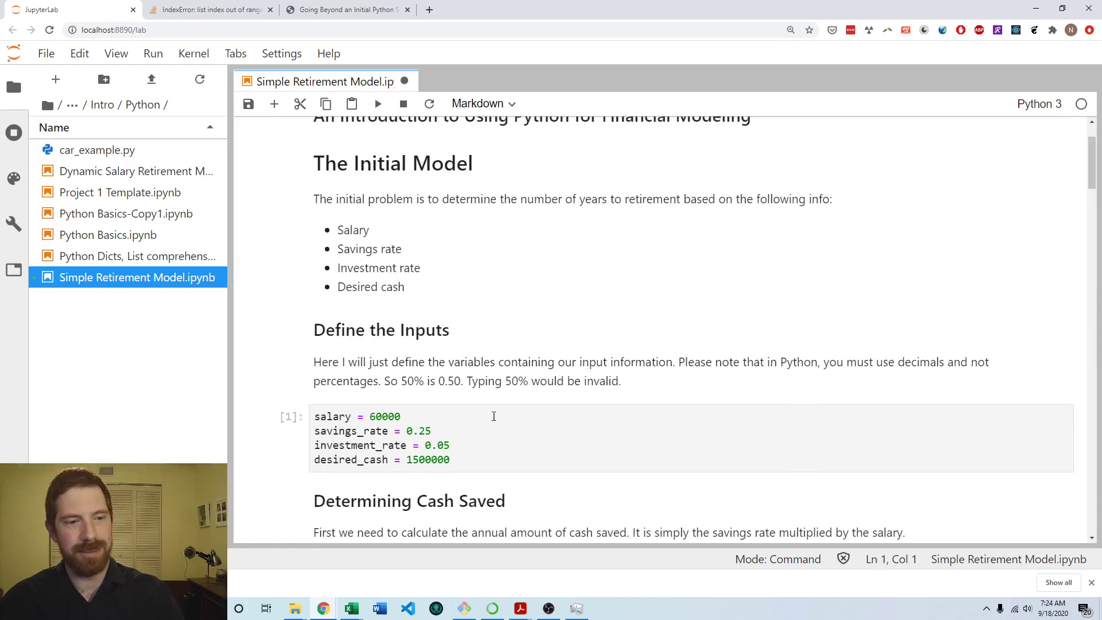
scroll(390, 422, down, 2)
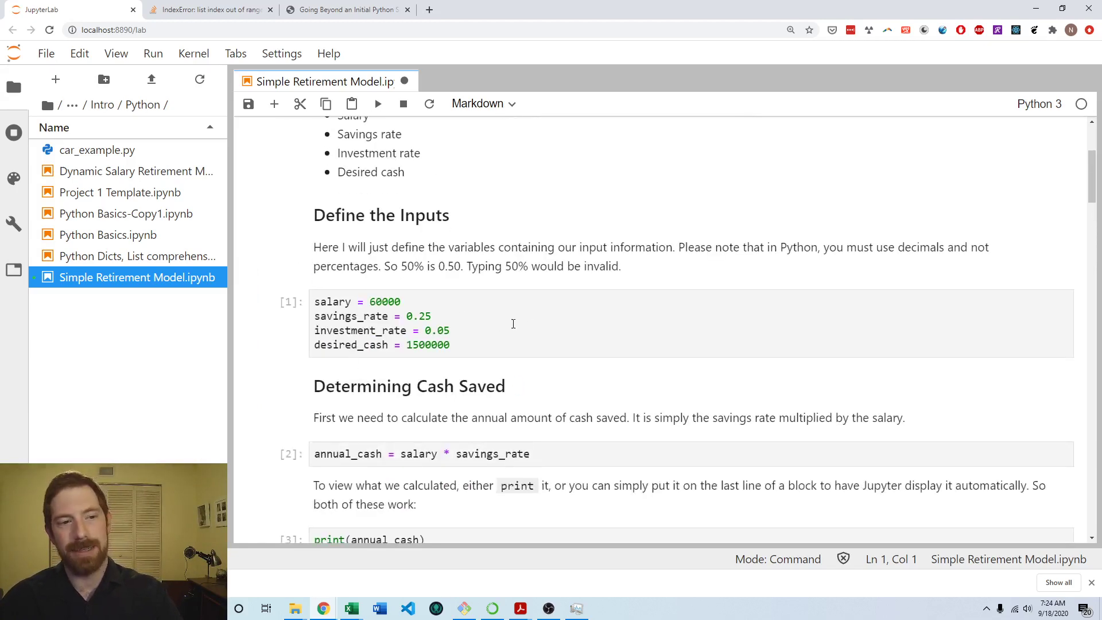
scroll(511, 304, down, 20)
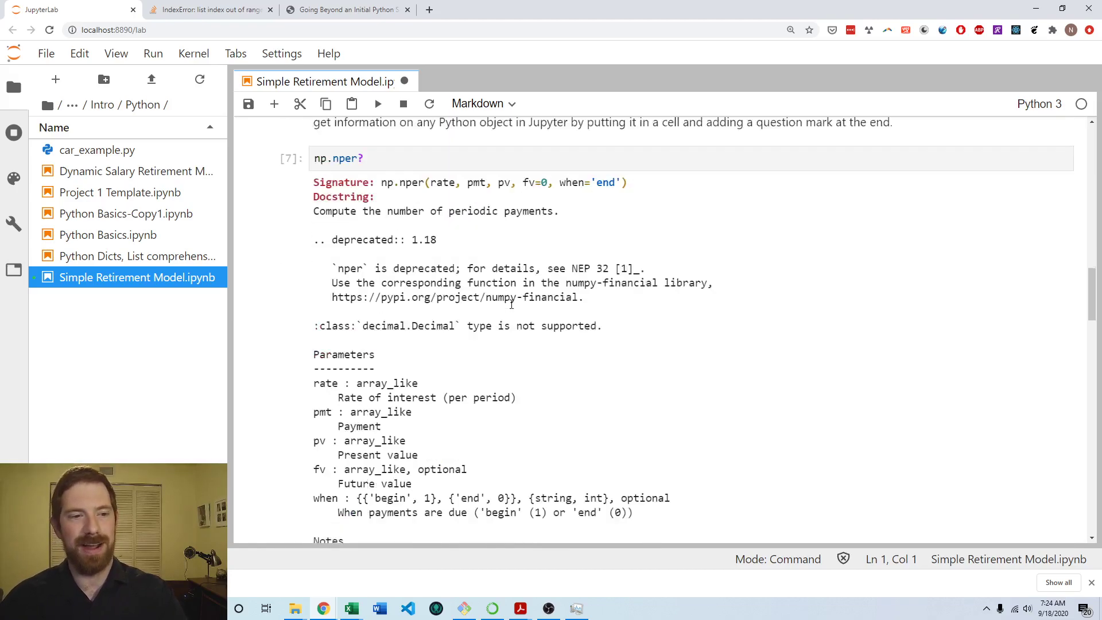
scroll(509, 315, down, 20)
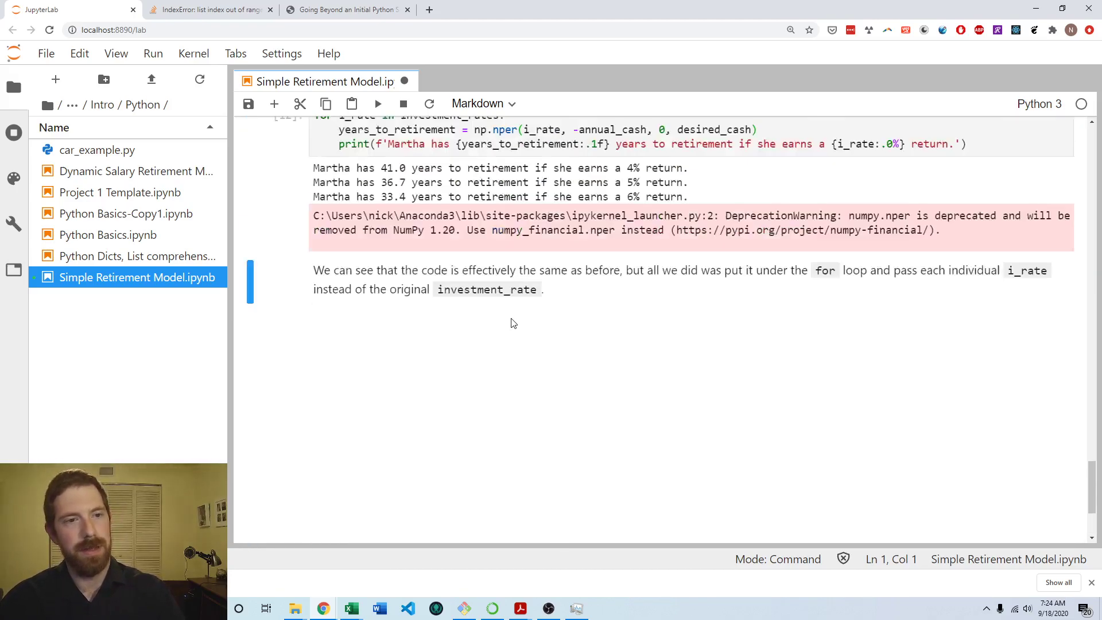
scroll(508, 319, up, 5)
scroll(678, 417, down, 1)
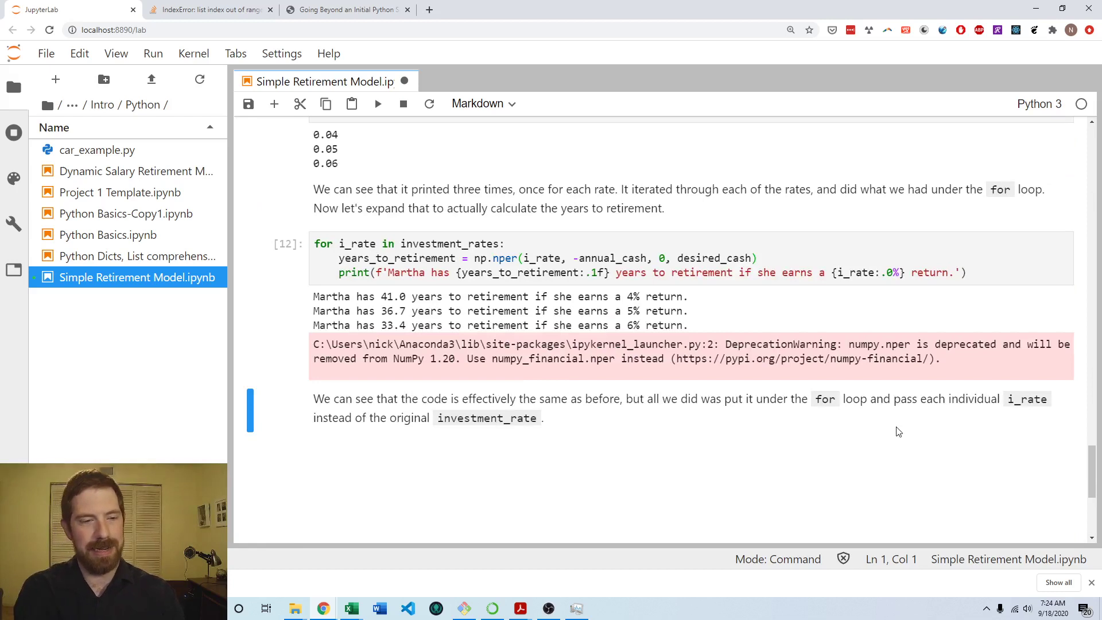
- Add a markdown heading '# Vary Both Investment Rate and Savings Rate' at the notebook's end
key(b)
key(m)
key(Return)
text(# Vary Bo)
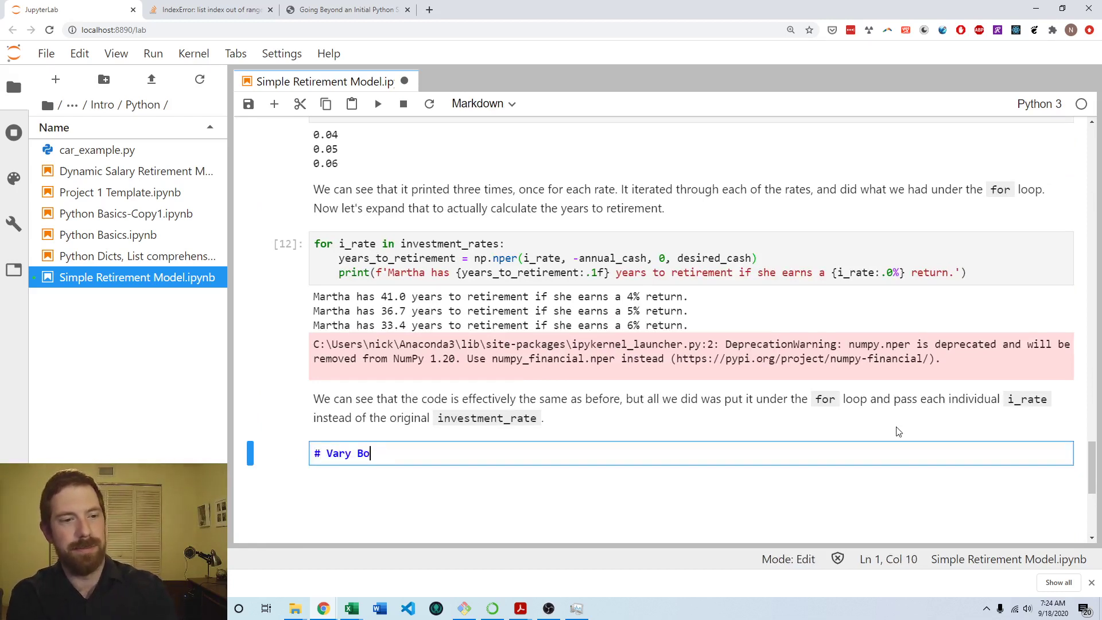
text(th Investment R)
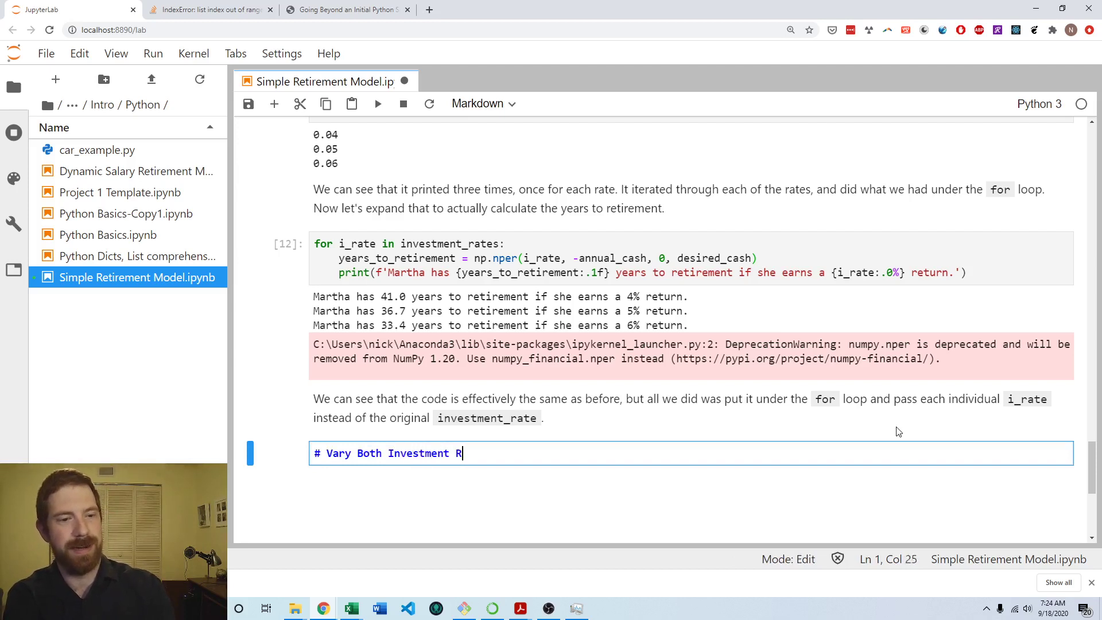
text(ate and Savings Rate)
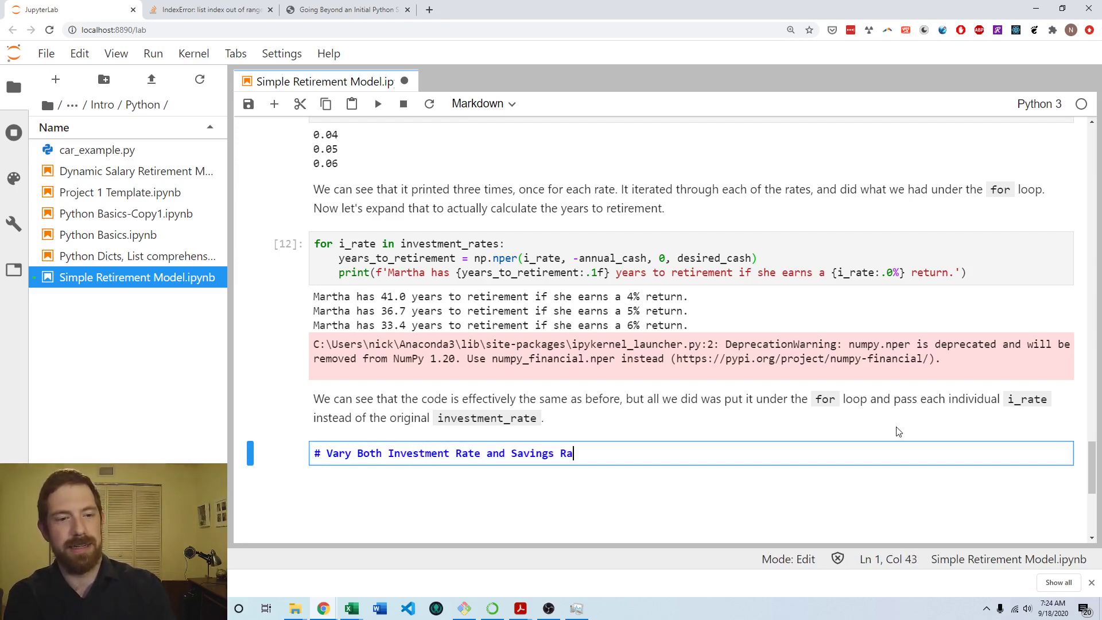
key(shift+Return)
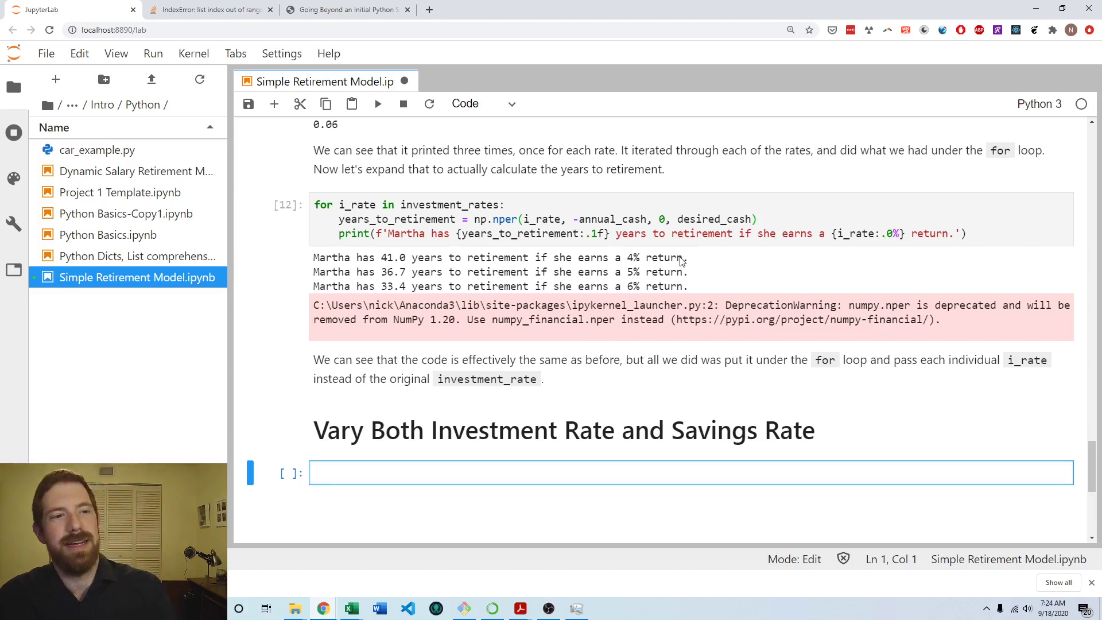
- Inspect the investment-rate loop and its output in cell [12], then copy all its code
click(487, 221)
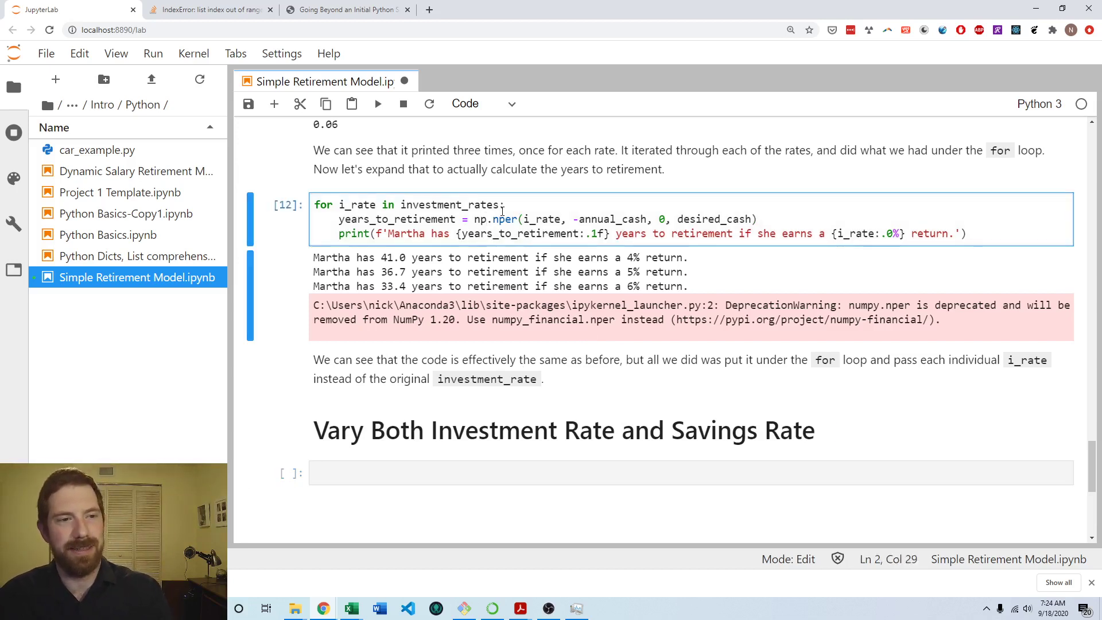
click(511, 206)
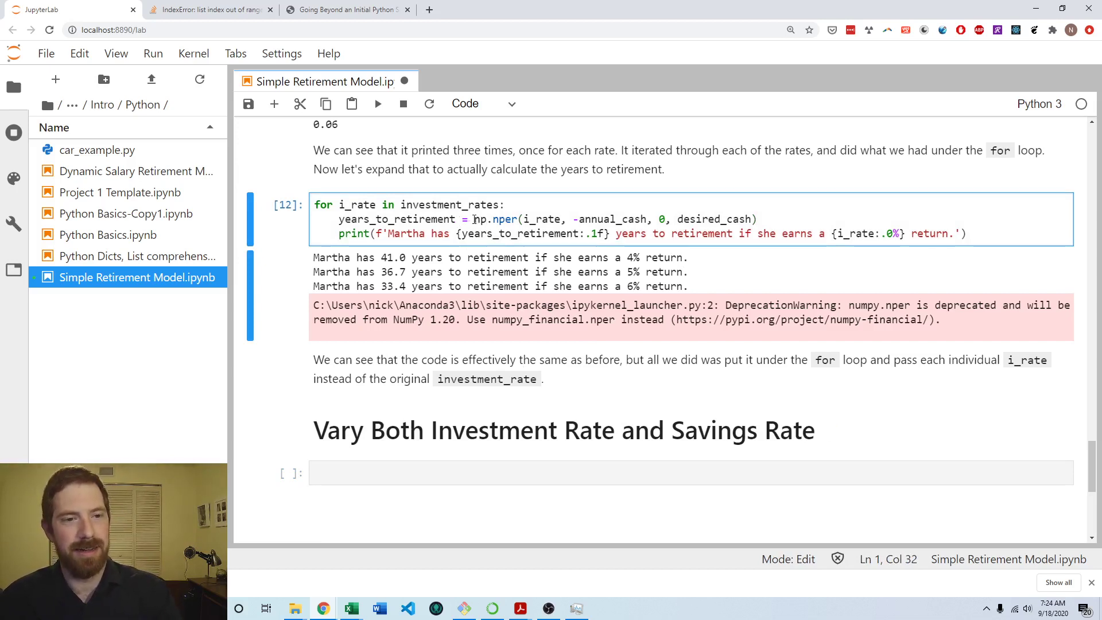
drag(473, 220, 339, 222)
click(784, 219)
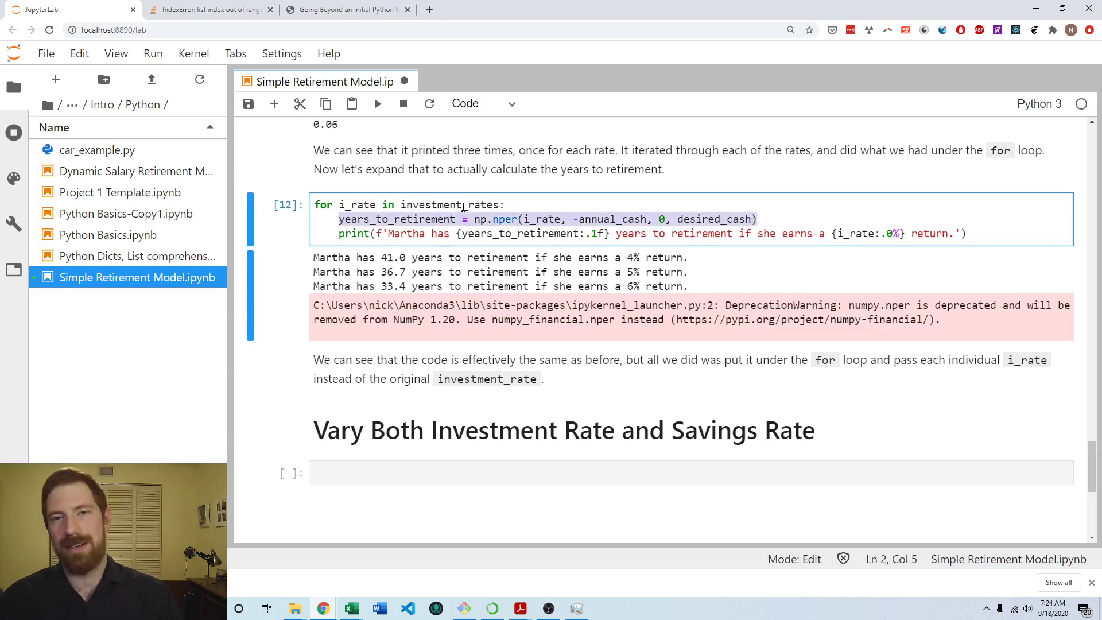
drag(381, 233, 976, 233)
click(1006, 229)
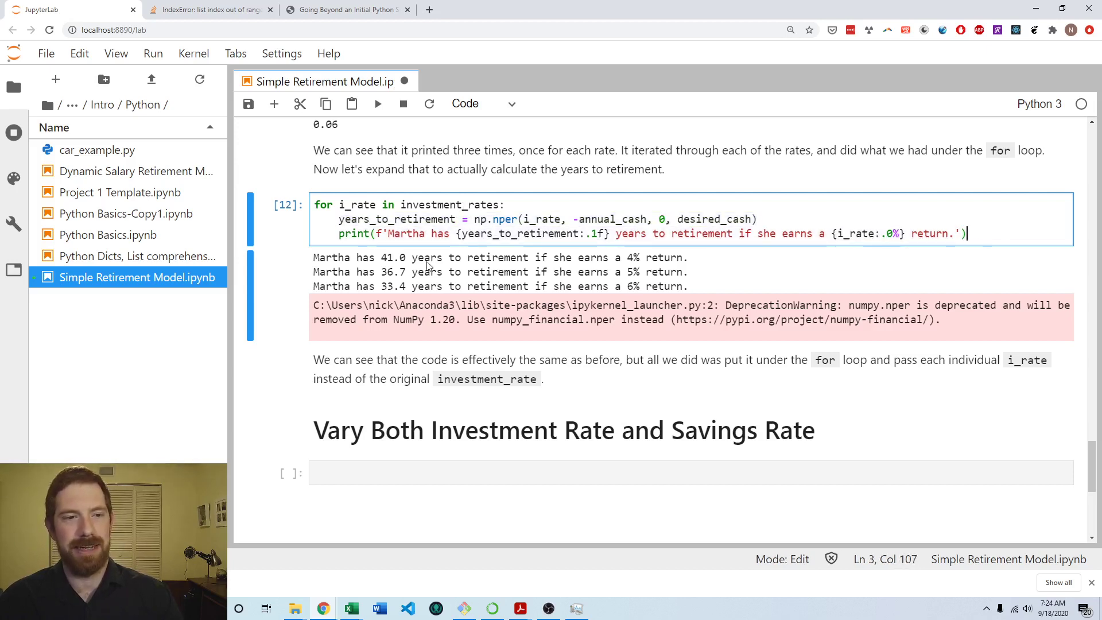
double_click(388, 258)
click(551, 261)
double_click(631, 257)
click(679, 266)
click(719, 233)
click(756, 234)
drag(994, 241, 315, 201)
key(ctrl+c)
- Paste the loop code into the empty cell under the heading and run it
click(395, 475)
key(ctrl+v)
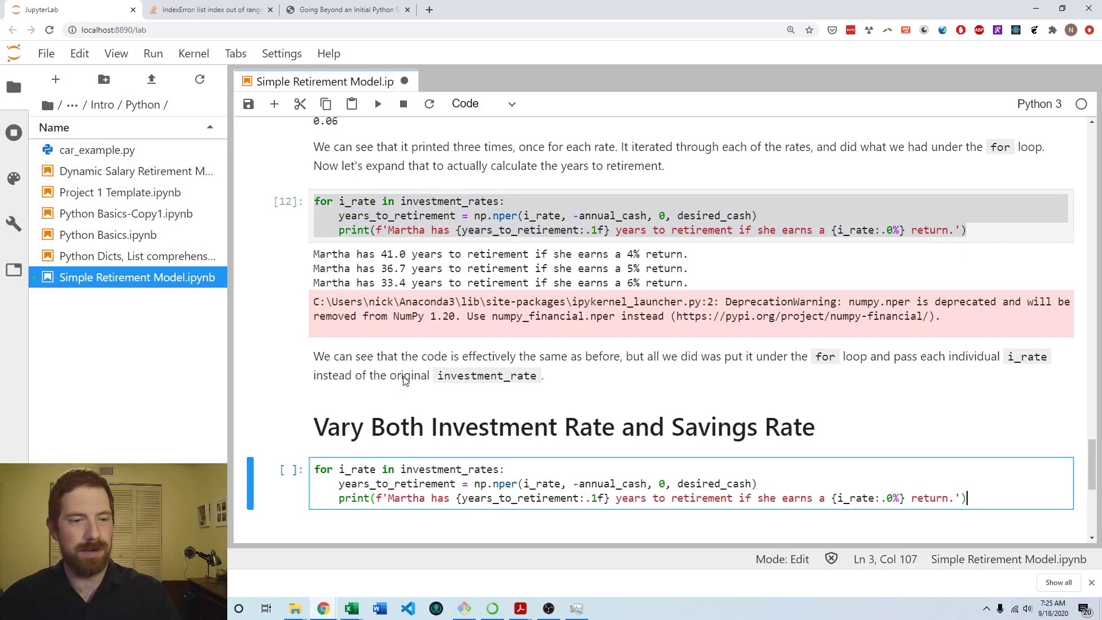
scroll(401, 362, down, 3)
key(ctrl+Return)
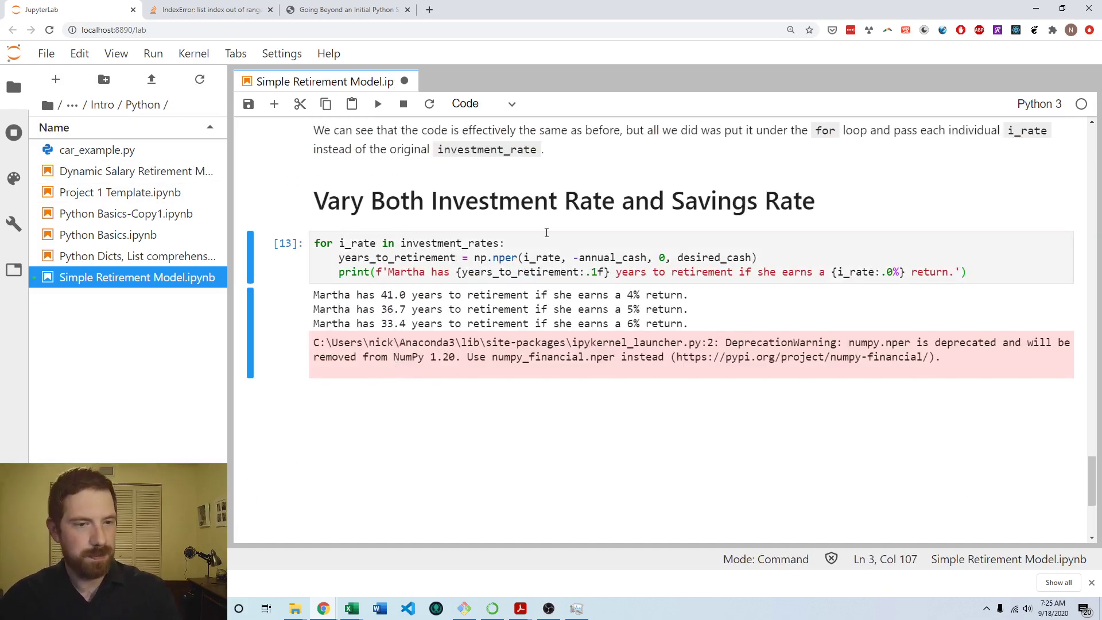
click(521, 251)
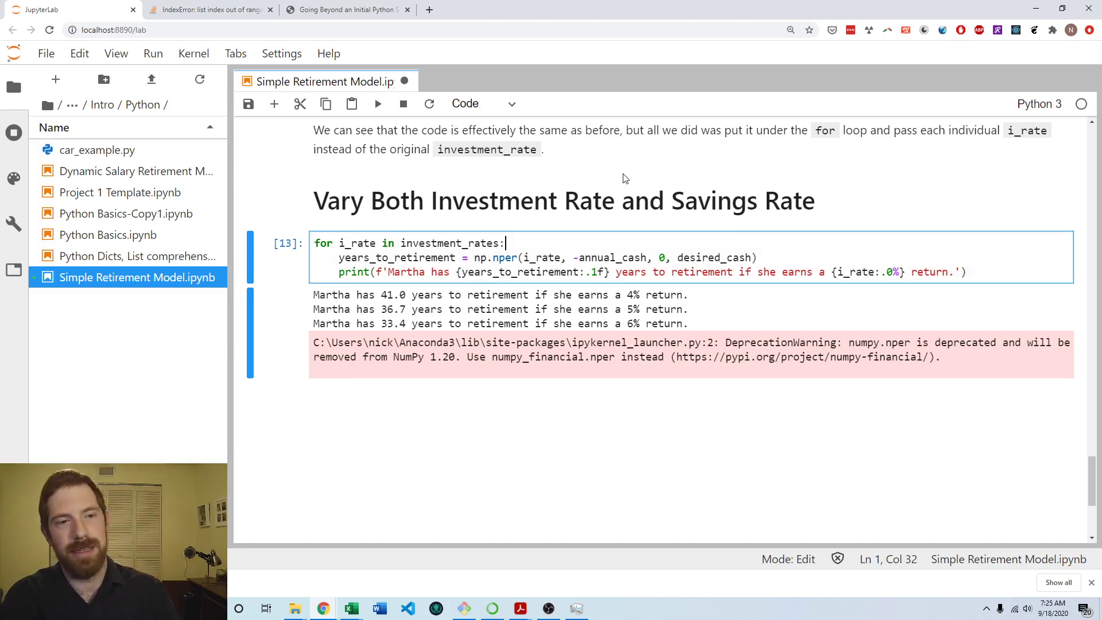
- Start the inner loop line and define savings_rates = [0.1, 0.25, 0.4] at the top of the cell
key(Return)
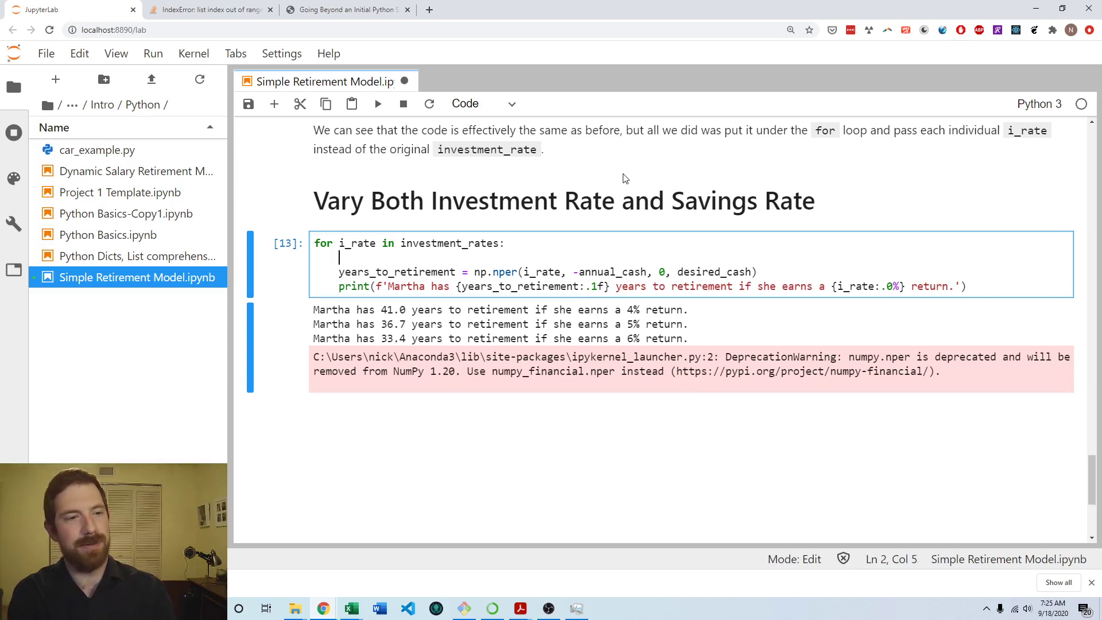
text(for s_r)
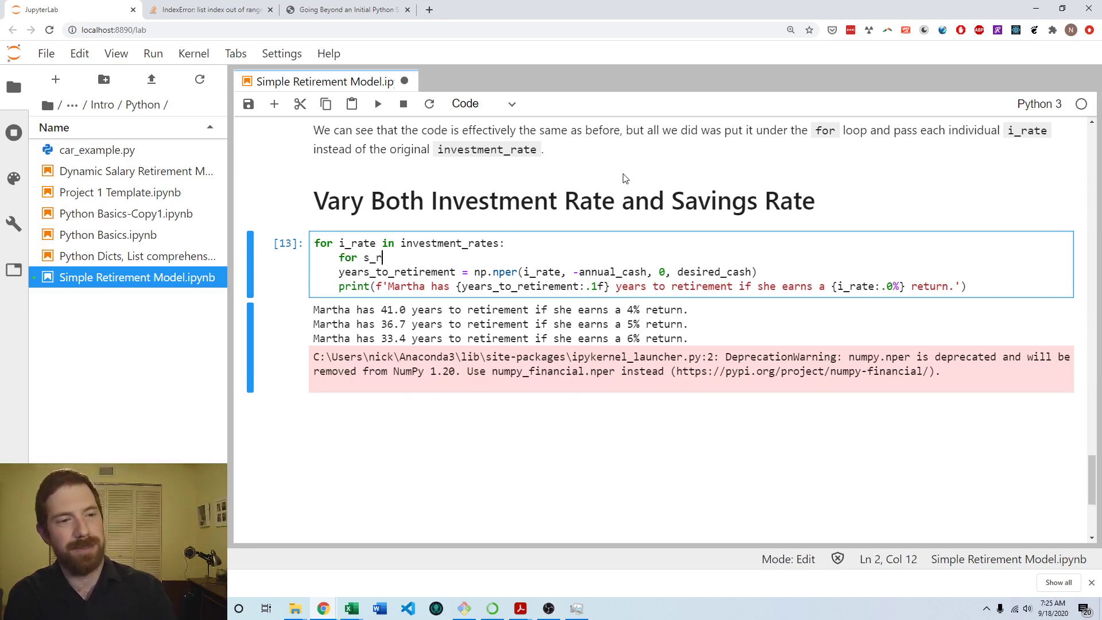
text(ate in saving)
key(ctrl+Home)
key(Return)
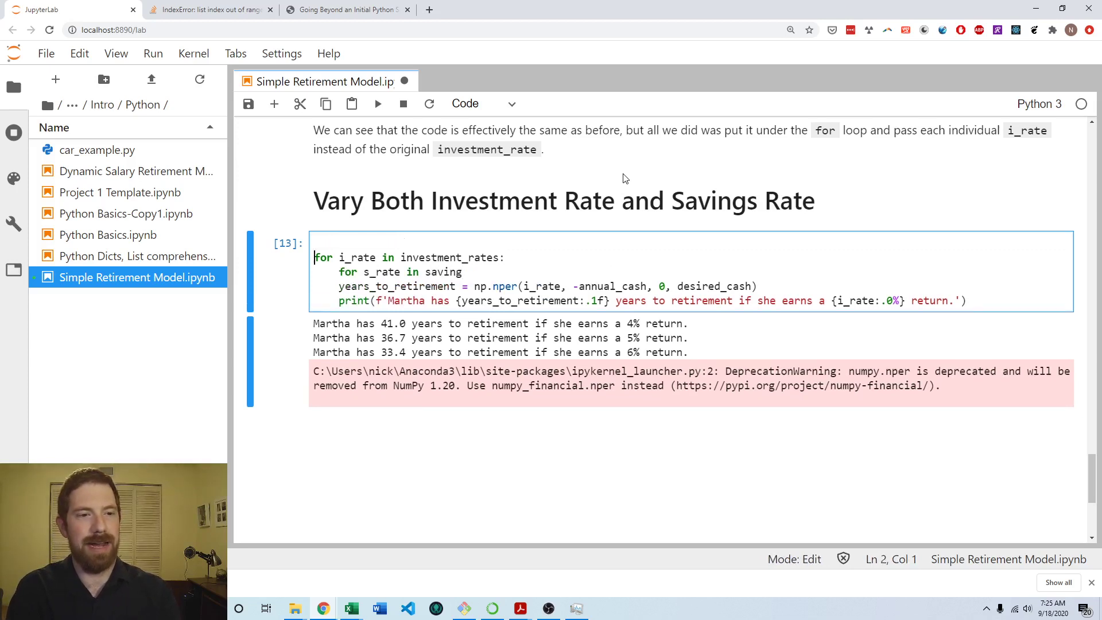
key(Up)
text(saving)
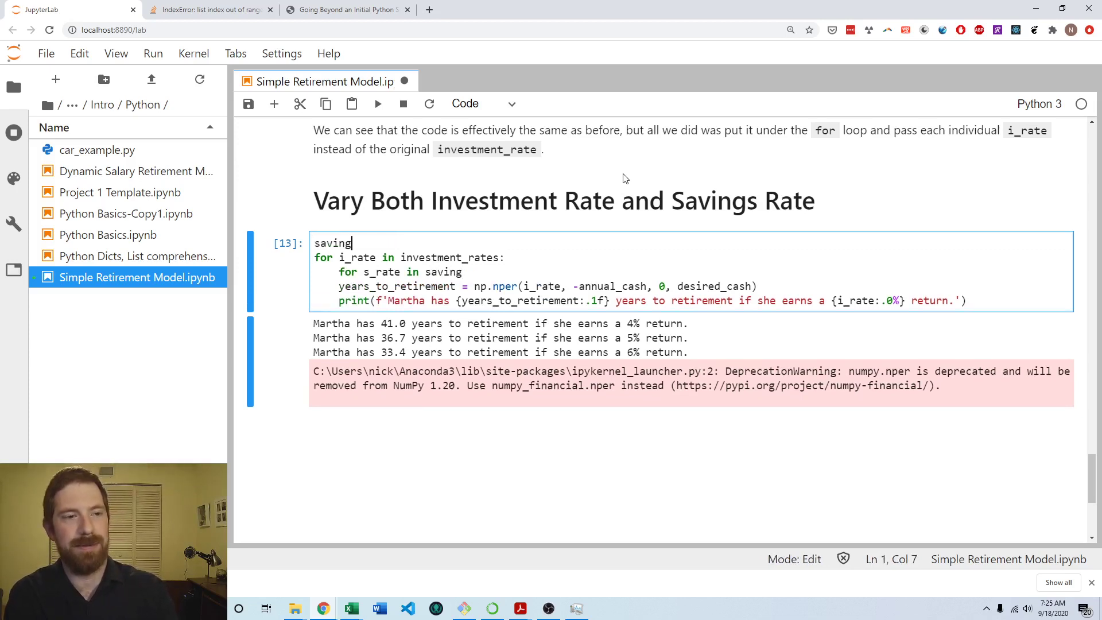
text(s_rates = [])
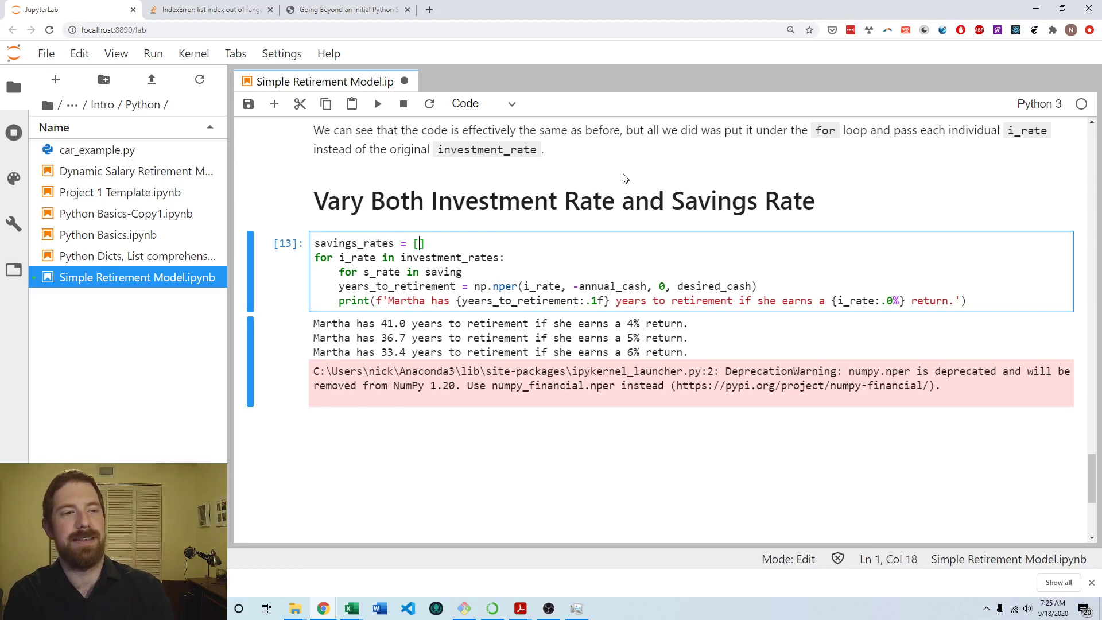
key(Return)
key(Left)
key(Left)
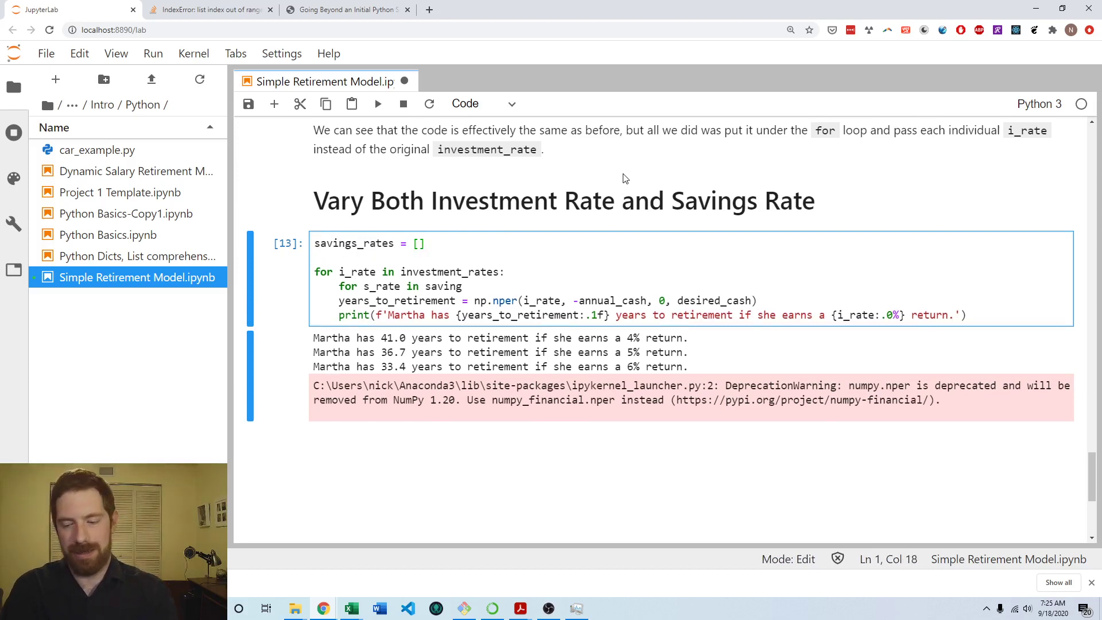
text(0.1, 0.25, 0.4)
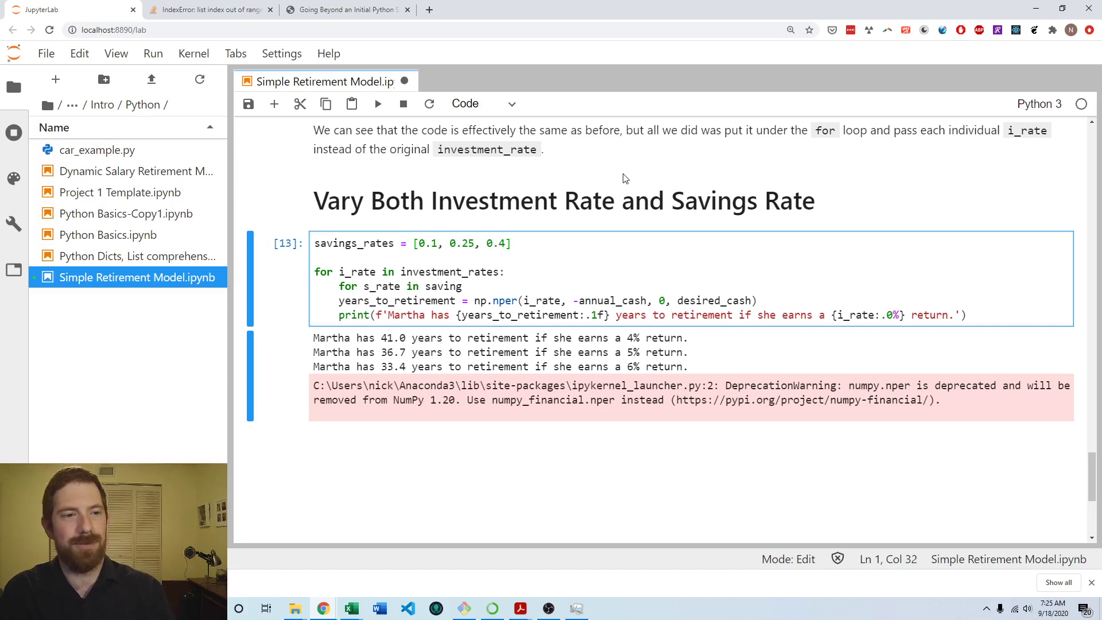
- Complete 'for s_rate in savings_rates:', indent the nper and print lines under it, and save
key(Down)
key(Down)
key(Down)
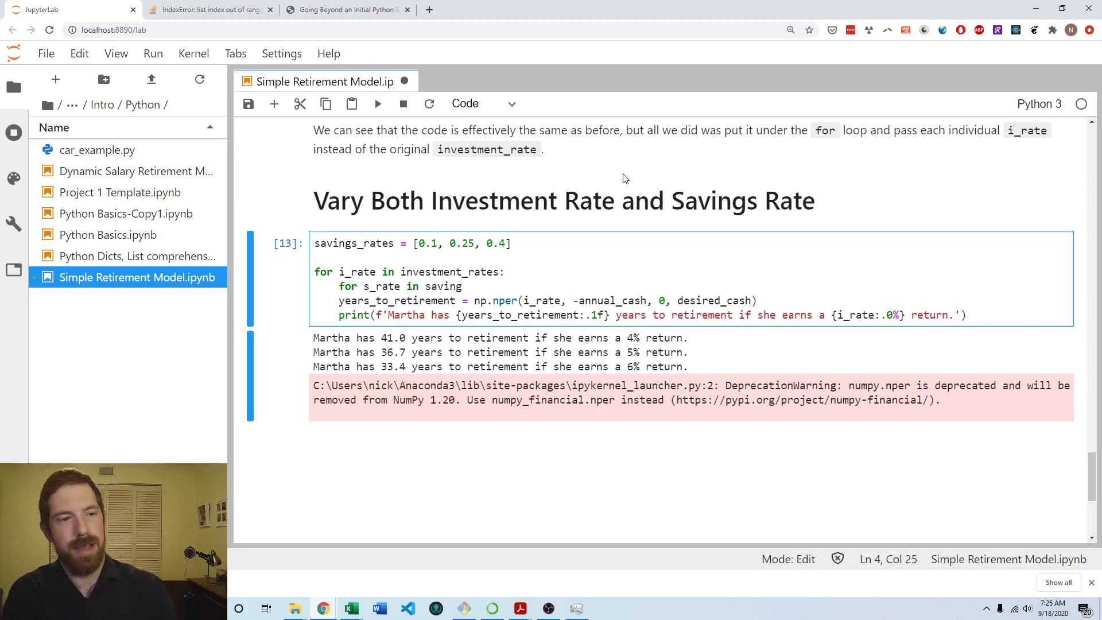
text(s_ra)
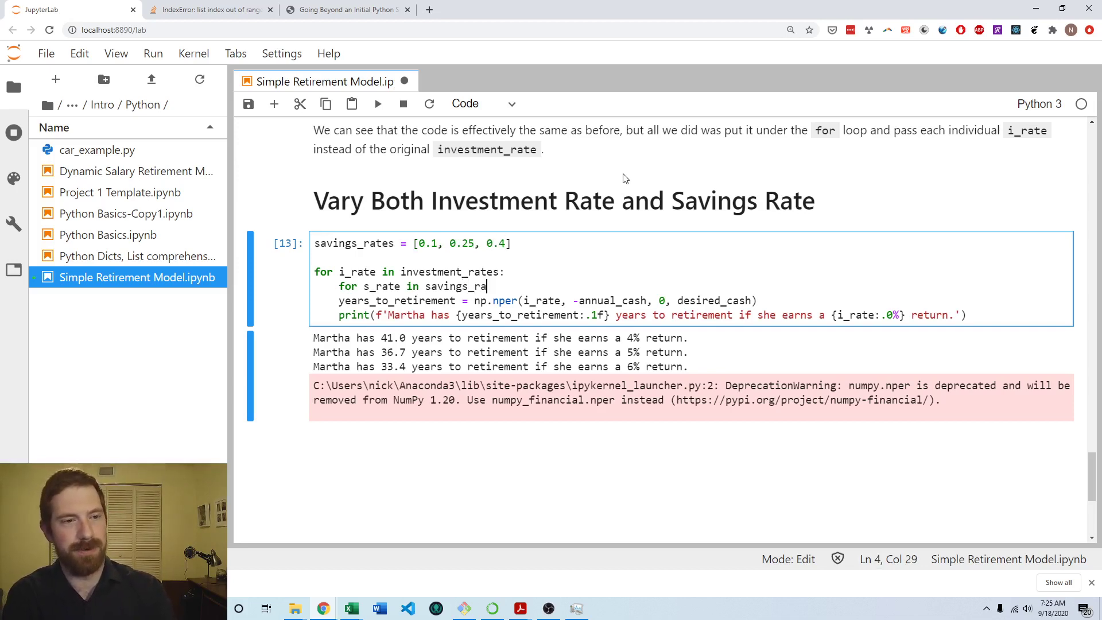
text(tes:)
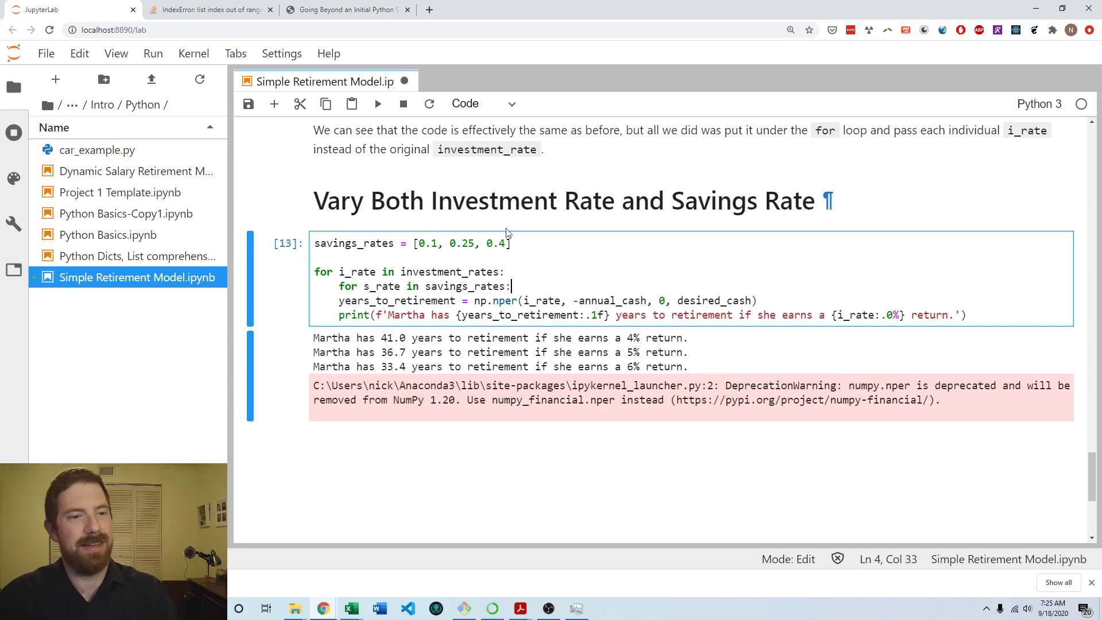
drag(338, 301, 1040, 316)
key(Tab)
click(633, 274)
key(ctrl+z)
key(ctrl+shift+z)
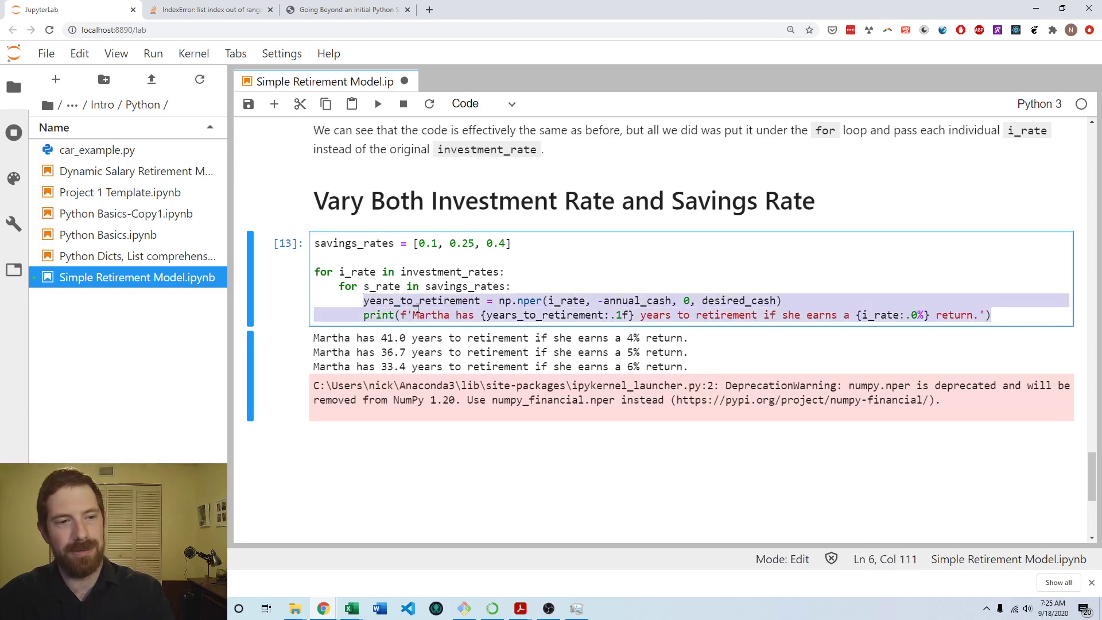
click(385, 296)
key(ctrl+s)
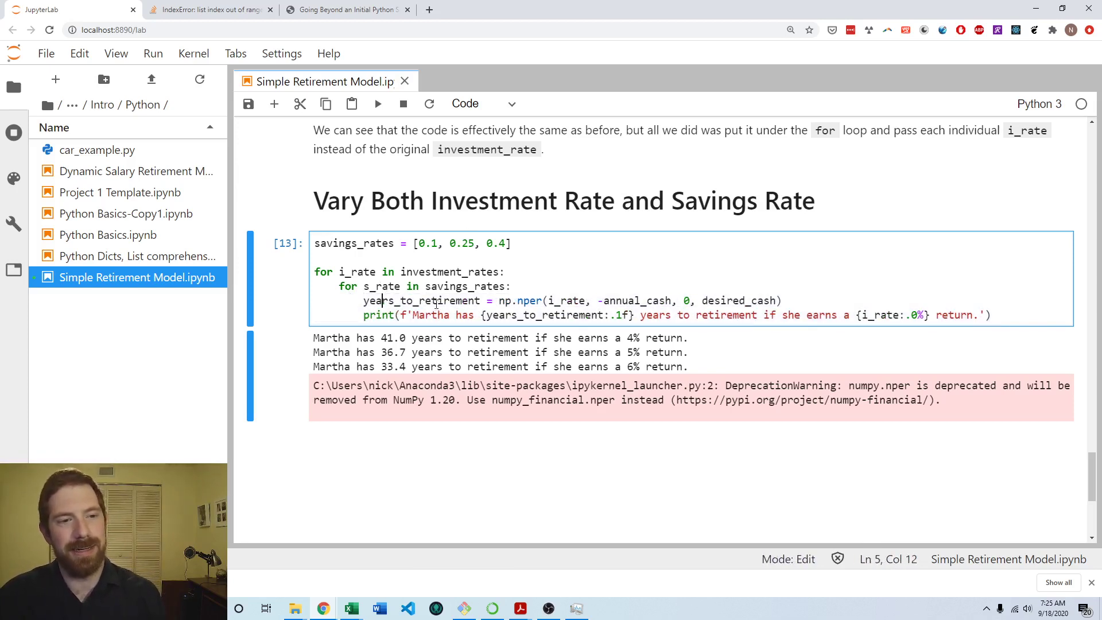
- Highlight the indented body and both loop headers to show the nesting
drag(419, 300, 486, 314)
drag(428, 276, 1009, 321)
click(499, 272)
click(493, 286)
click(1009, 321)
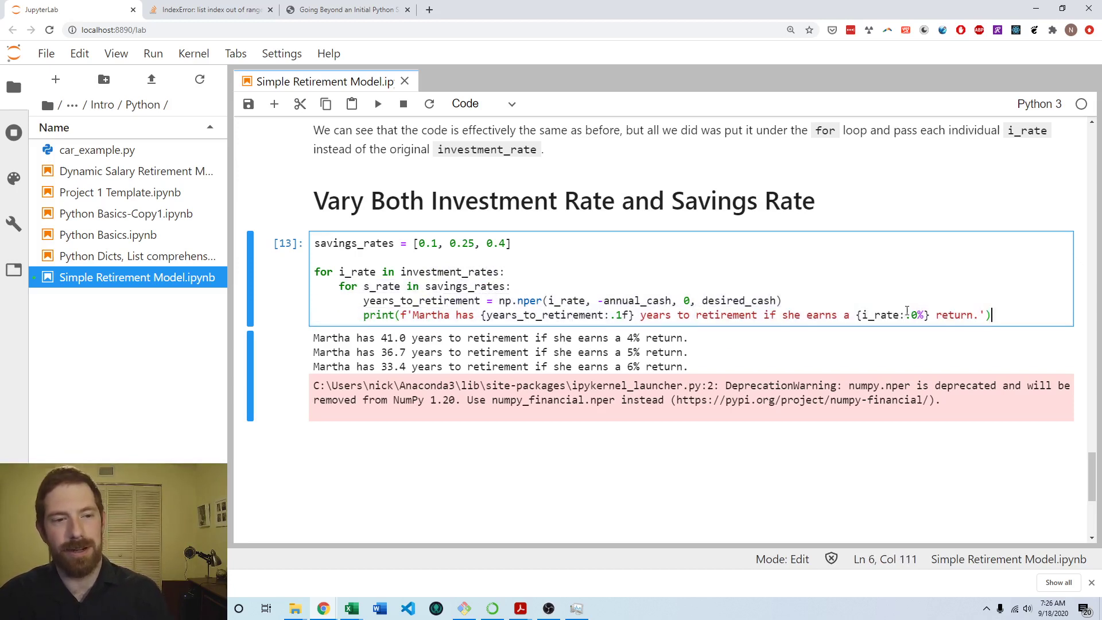
- Add 'annual_cash = salary * s_rate' as the first line of the inner loop
double_click(654, 299)
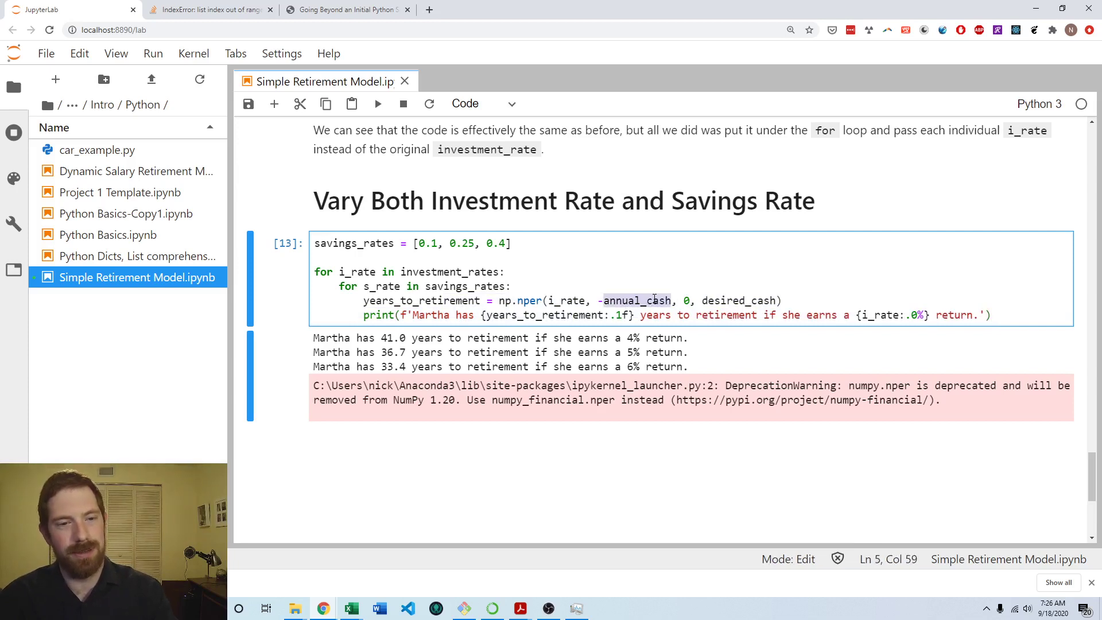
click(630, 283)
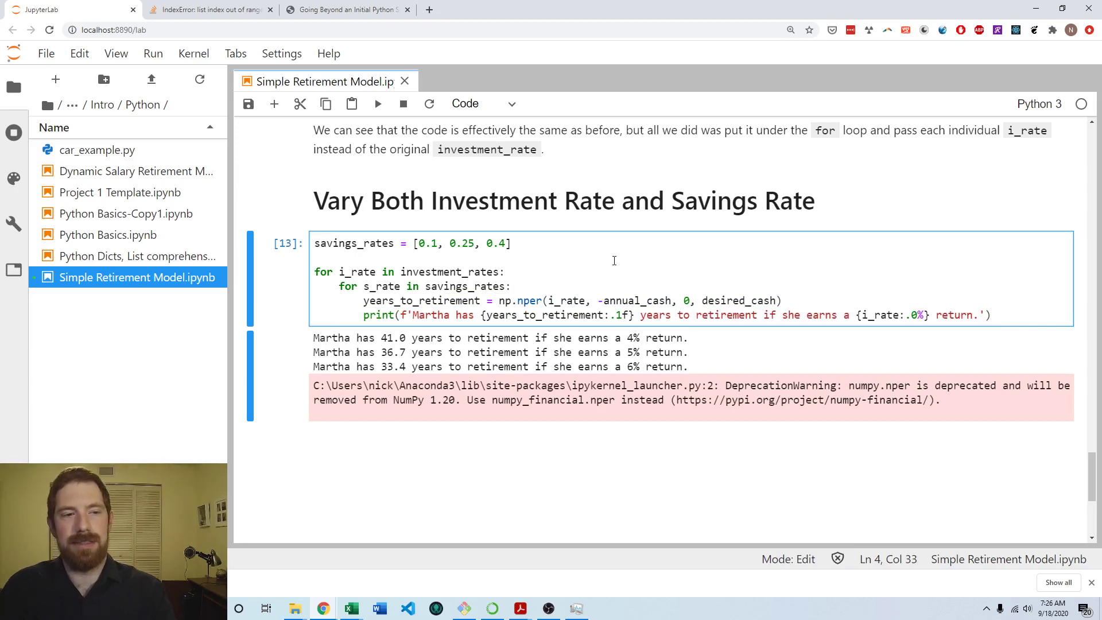
key(Return)
text(annual)
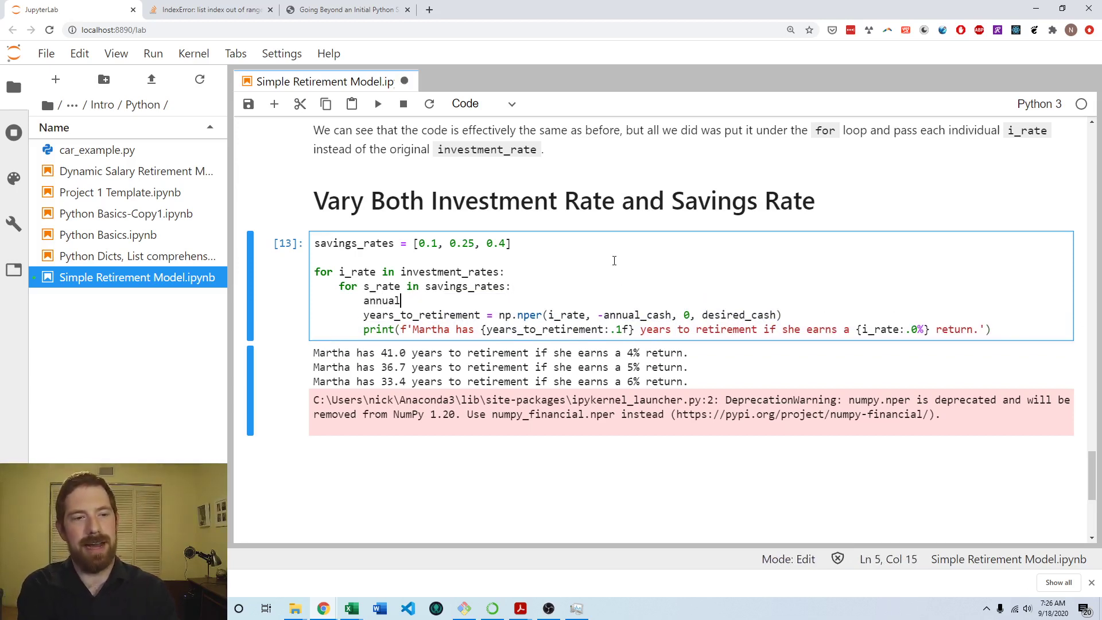
text(_cash = )
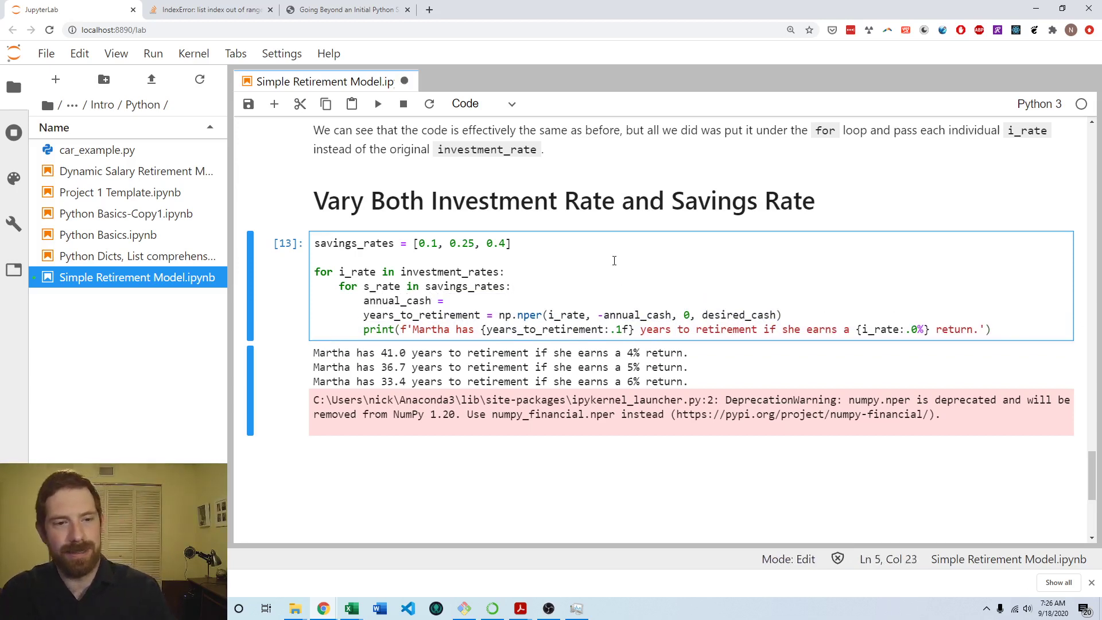
text(sal)
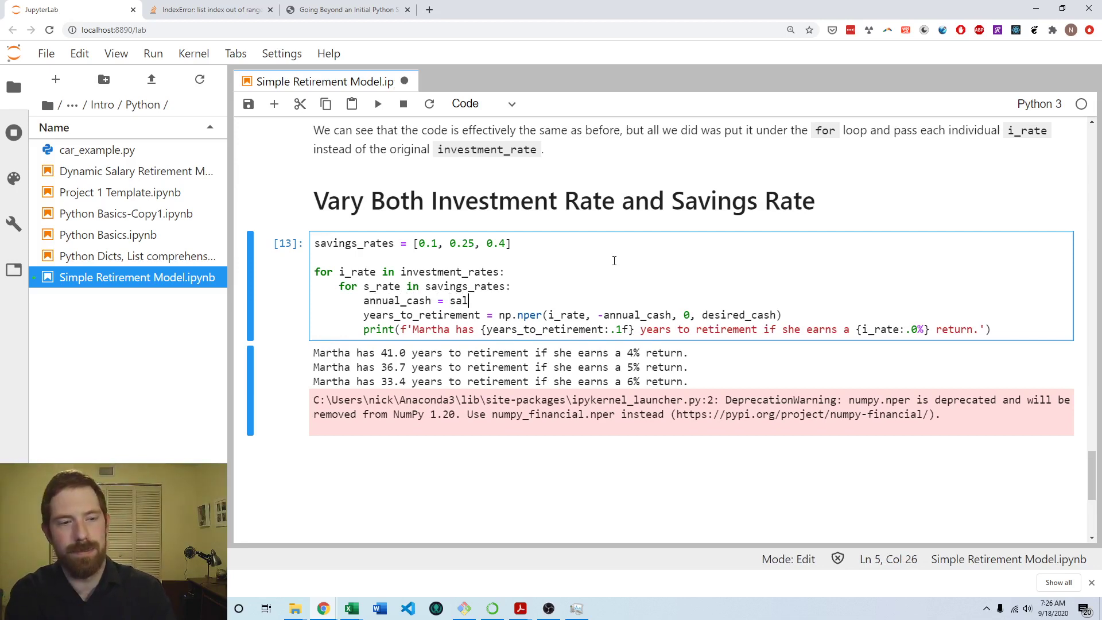
text(ary)
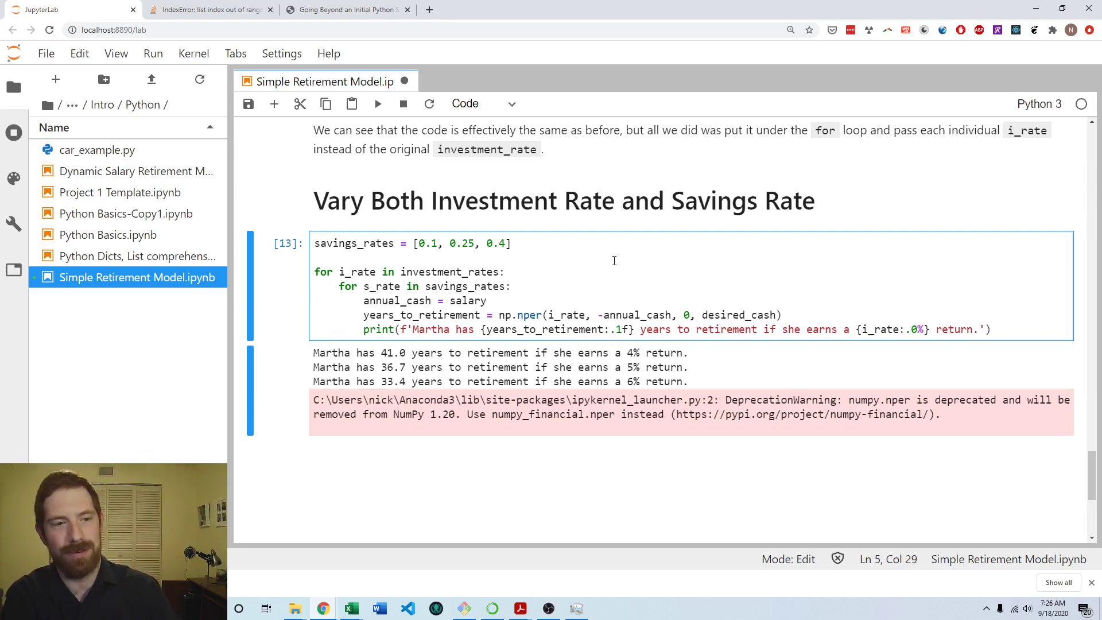
text( * s_rate)
- Check where s_rate and annual_cash are used, then run the cell to print nine results
double_click(519, 300)
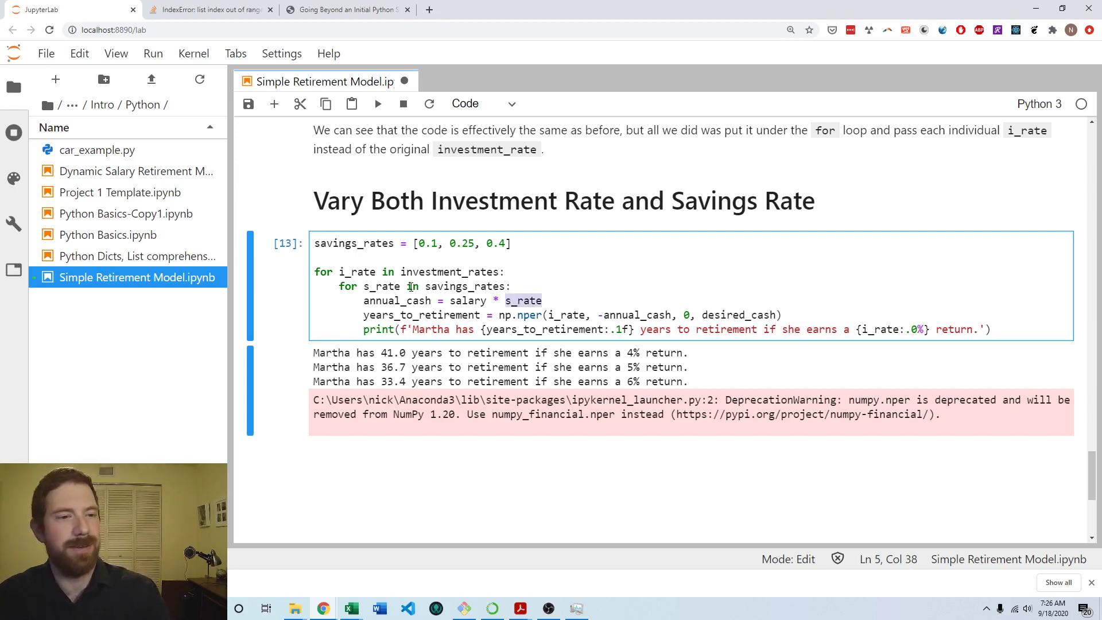
double_click(392, 284)
click(524, 299)
click(562, 298)
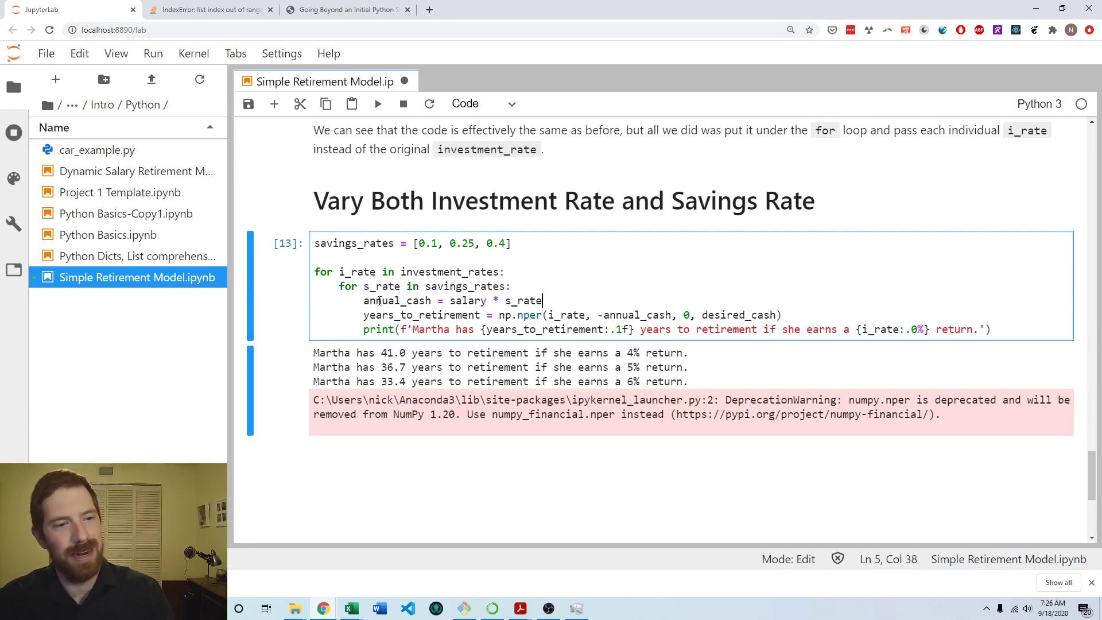
double_click(375, 300)
double_click(635, 314)
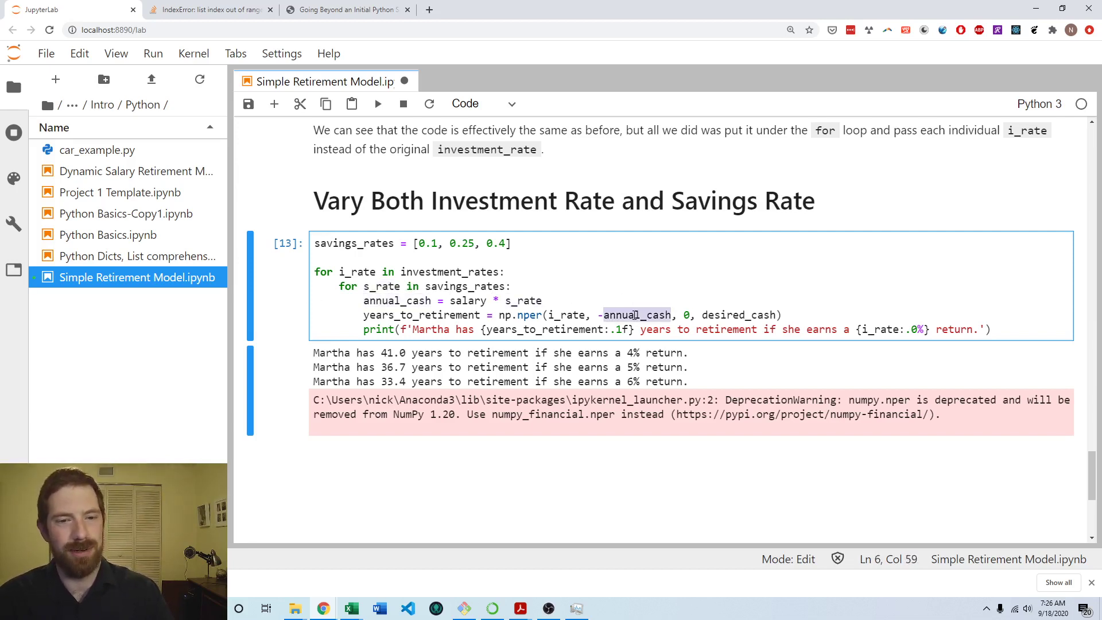
click(755, 315)
key(Right)
key(Right)
key(Right)
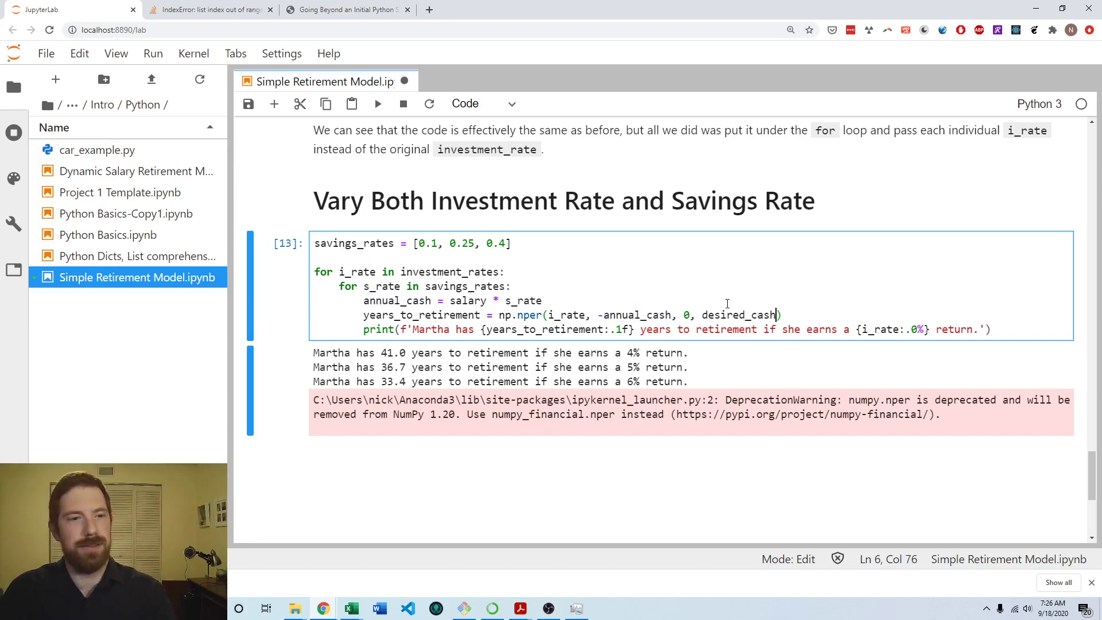
key(ctrl+Return)
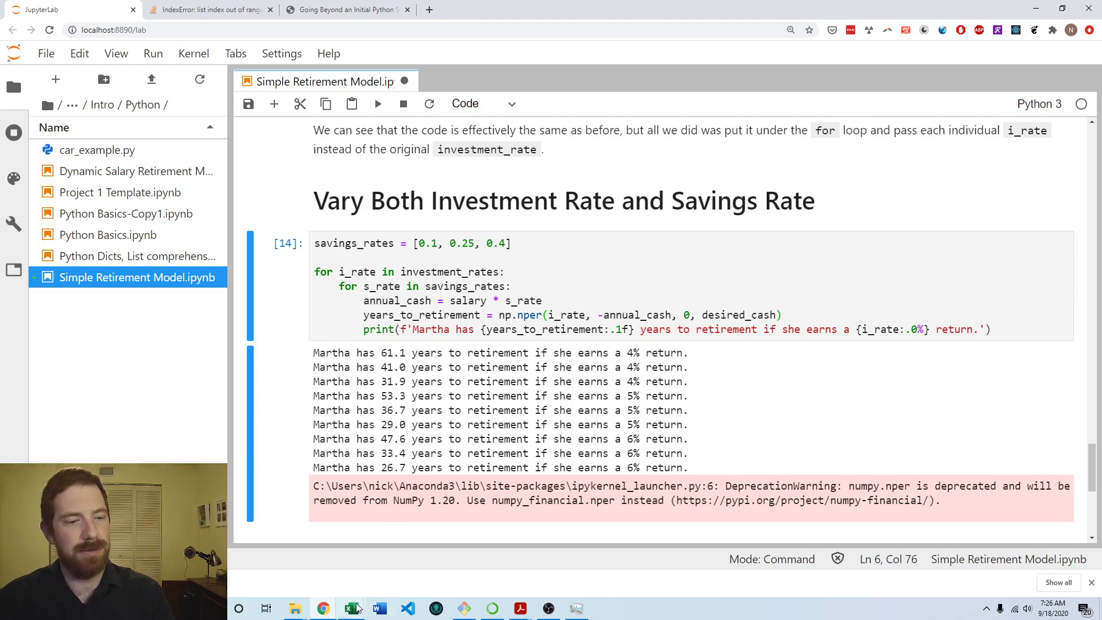
mouse_move(351, 608)
click(400, 512)
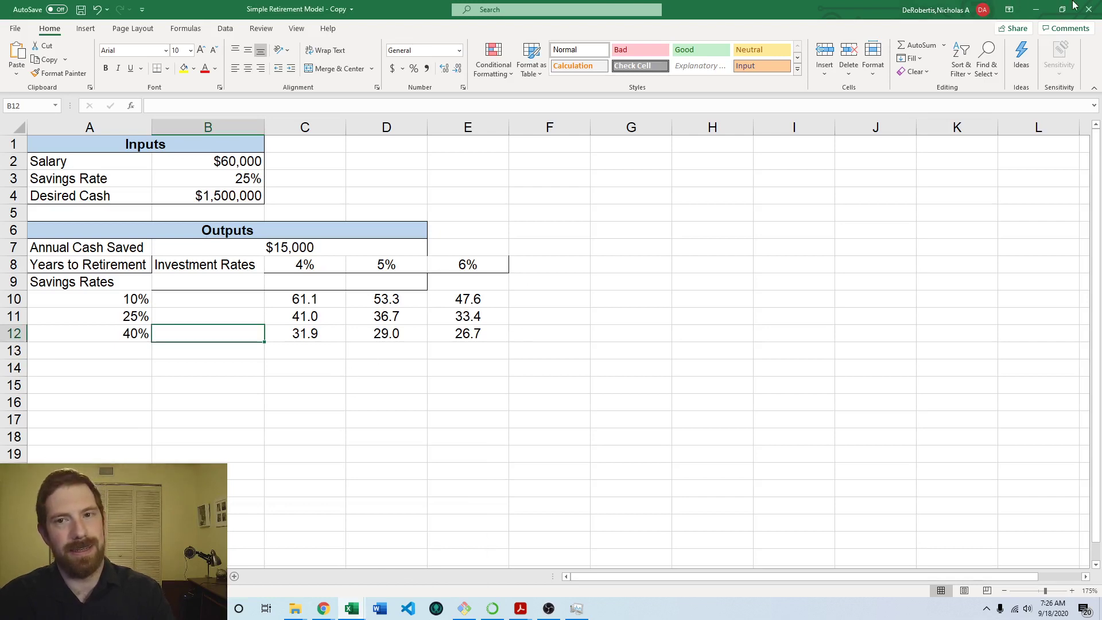
key(alt+Tab)
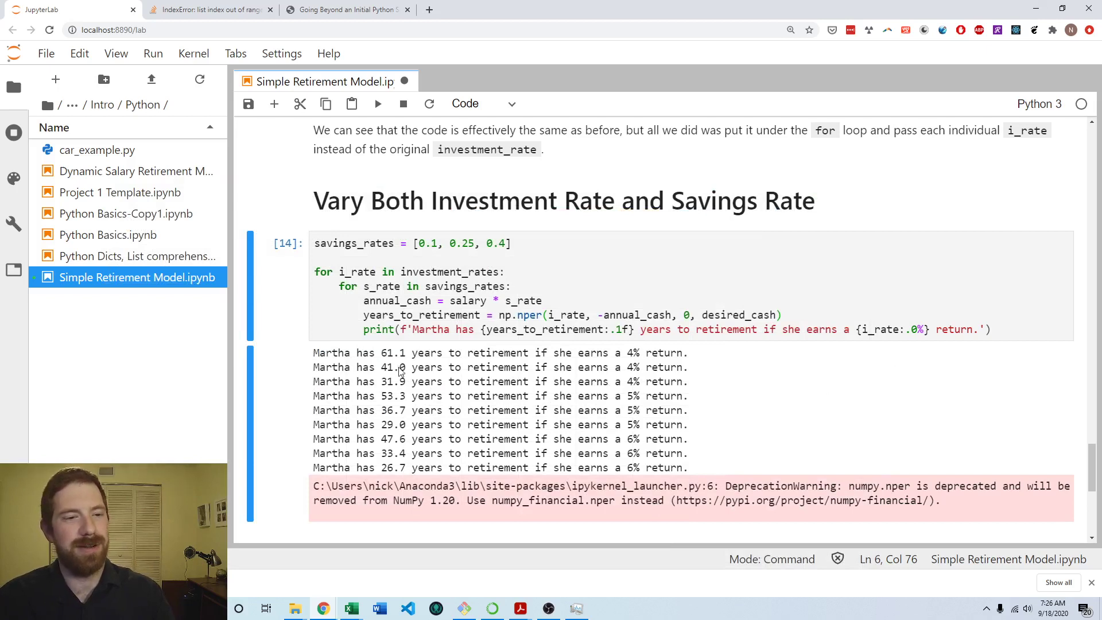
drag(314, 353, 800, 388)
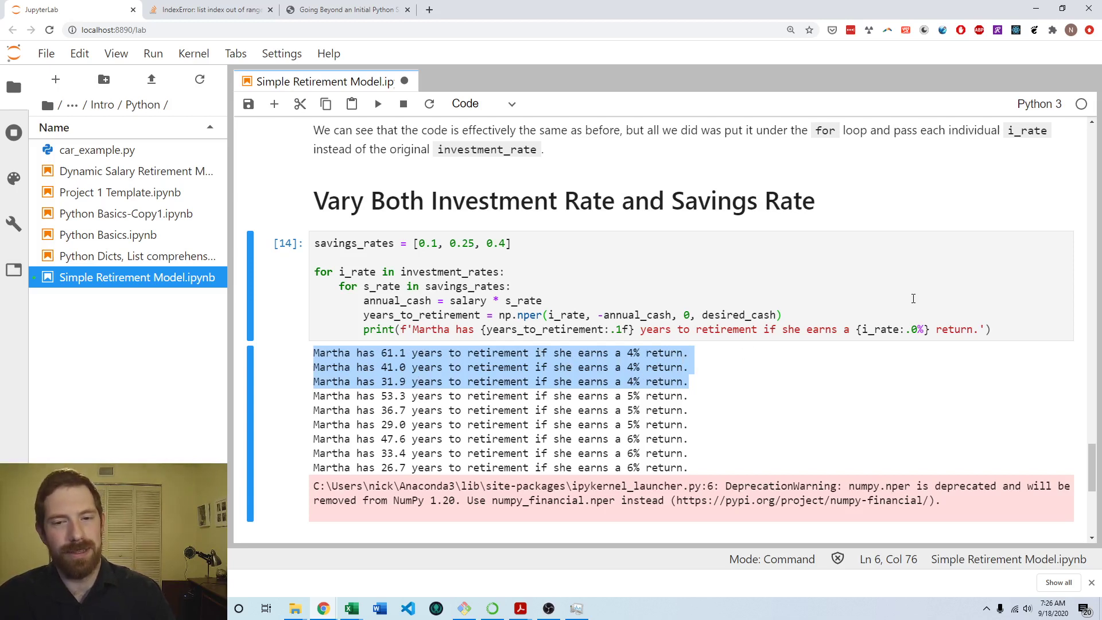
- Append ' and saves {s_rate:.0%}.' to the print message and rerun the cell
click(952, 311)
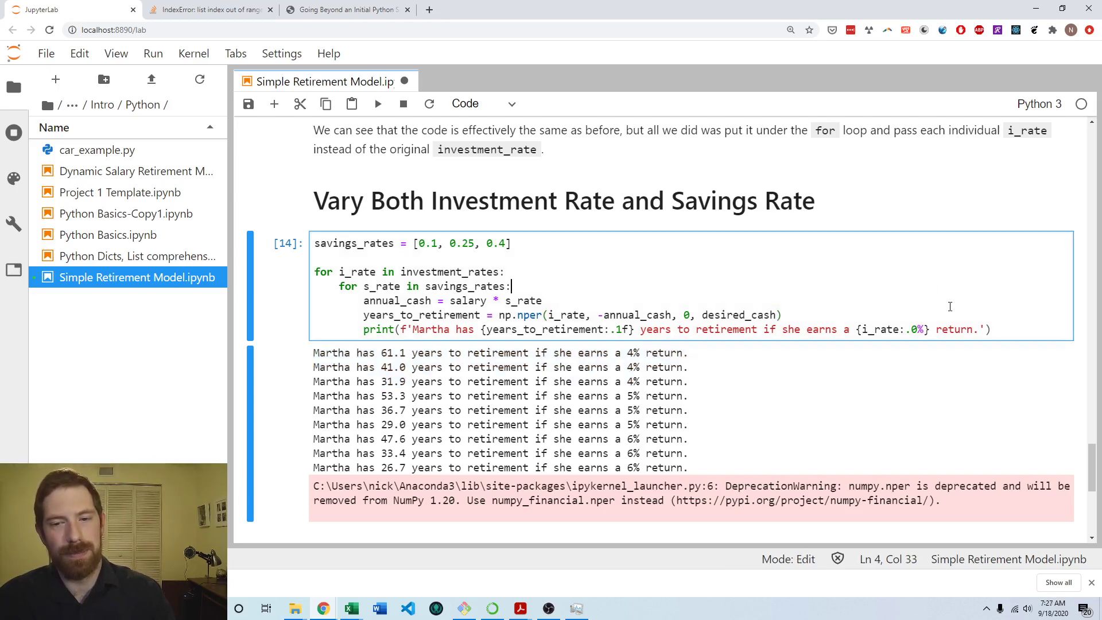
click(972, 332)
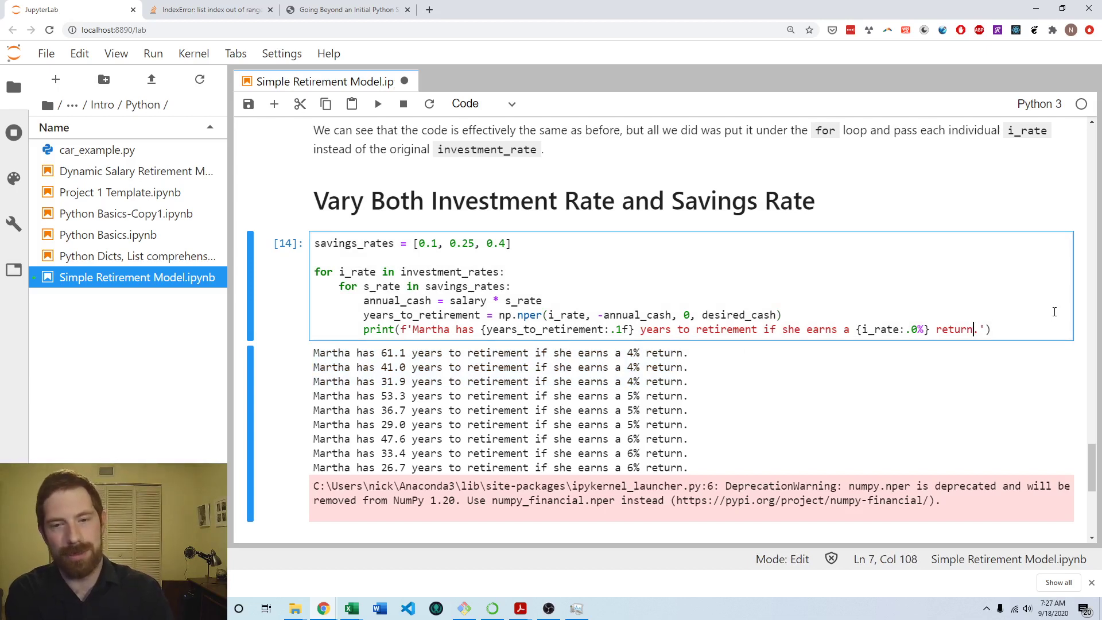
text(and saves )
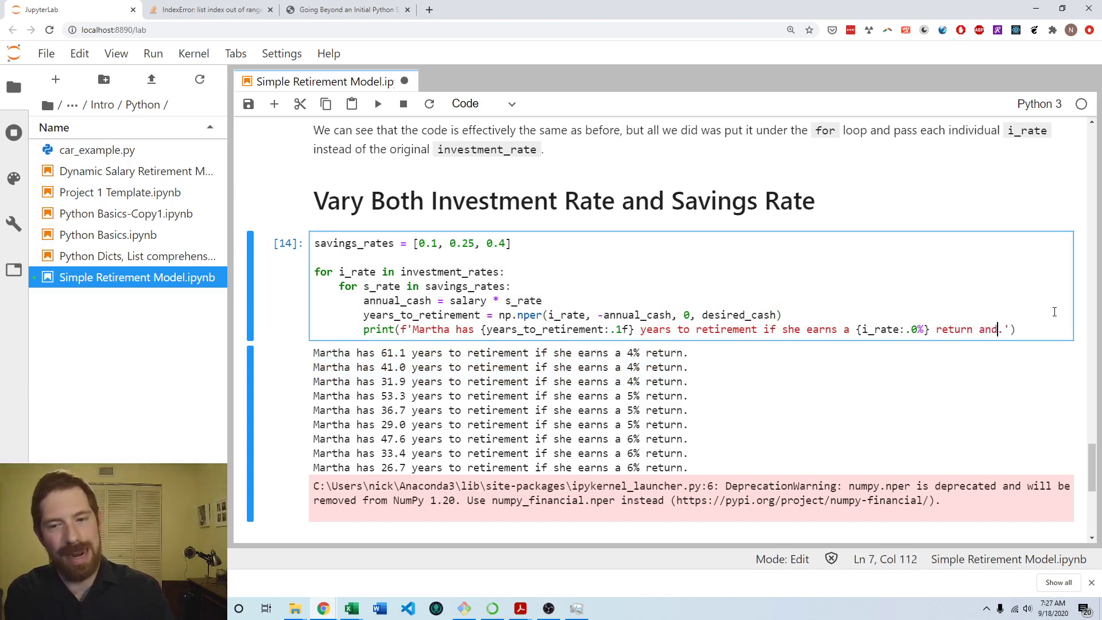
text({s_rate:)
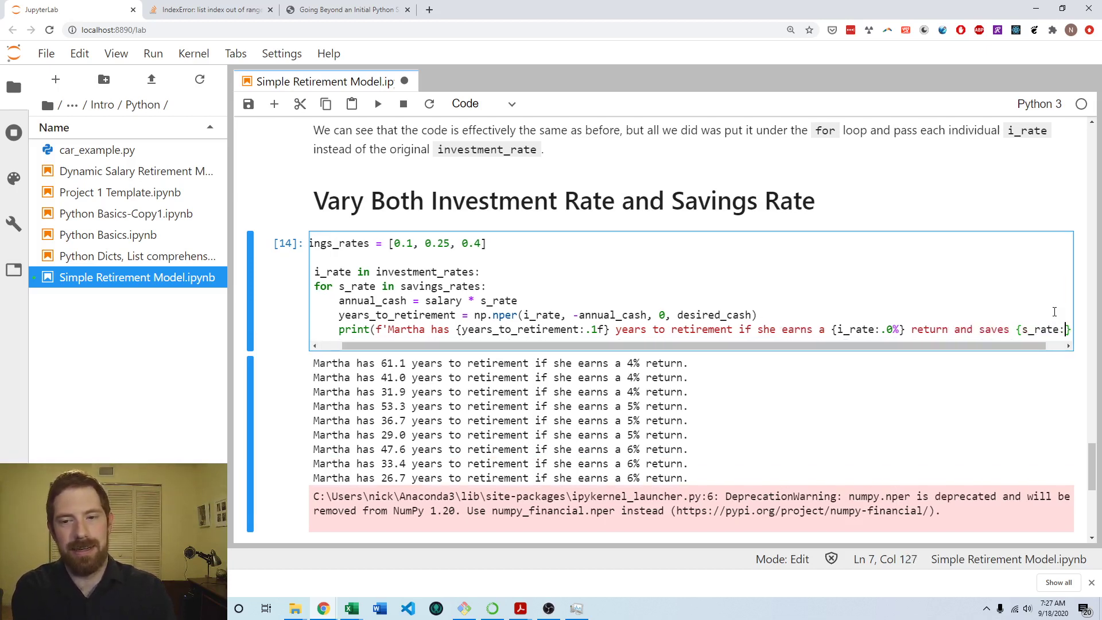
text(0.)
key(BackSpace)
key(BackSpace)
text(.0%}.'))
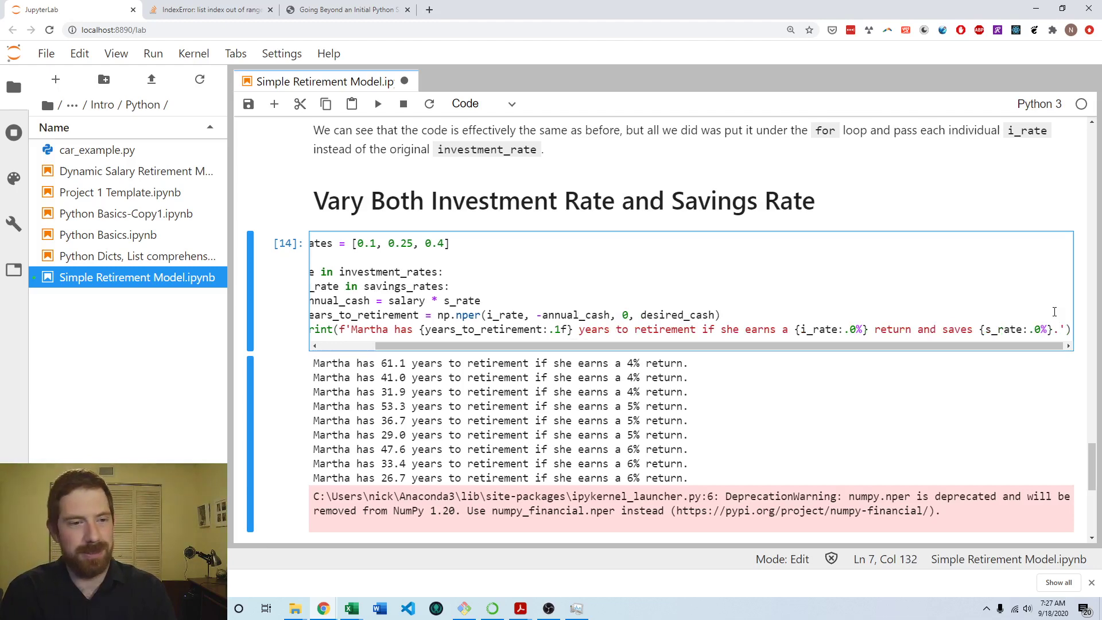
key(ctrl+Return)
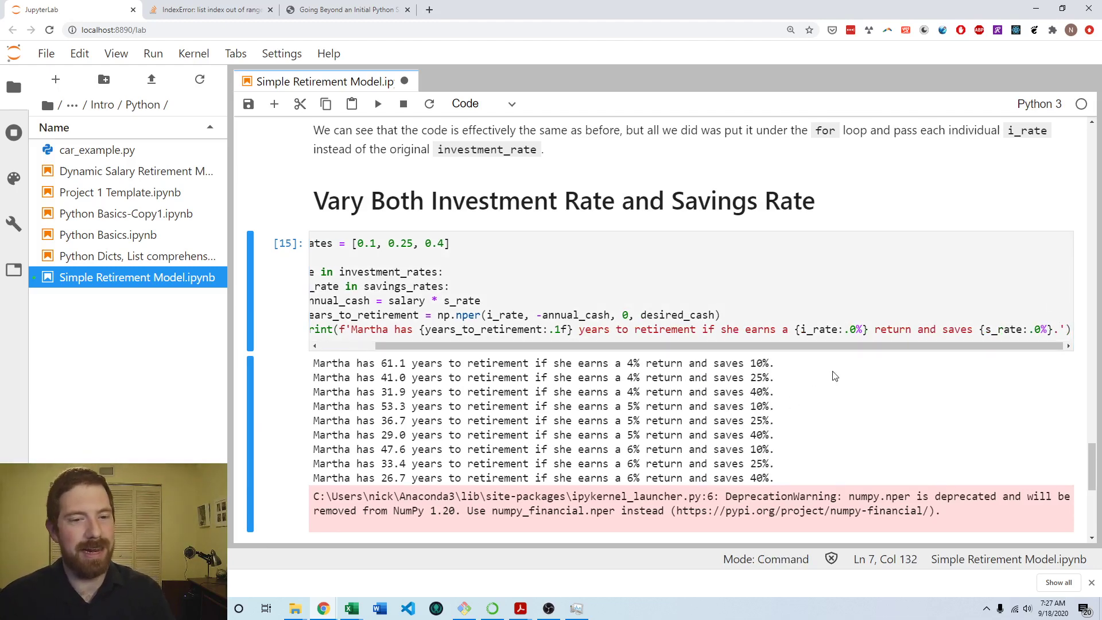
- Check the first output line: 61.1 years at a 4% return
scroll(815, 376, down, 1)
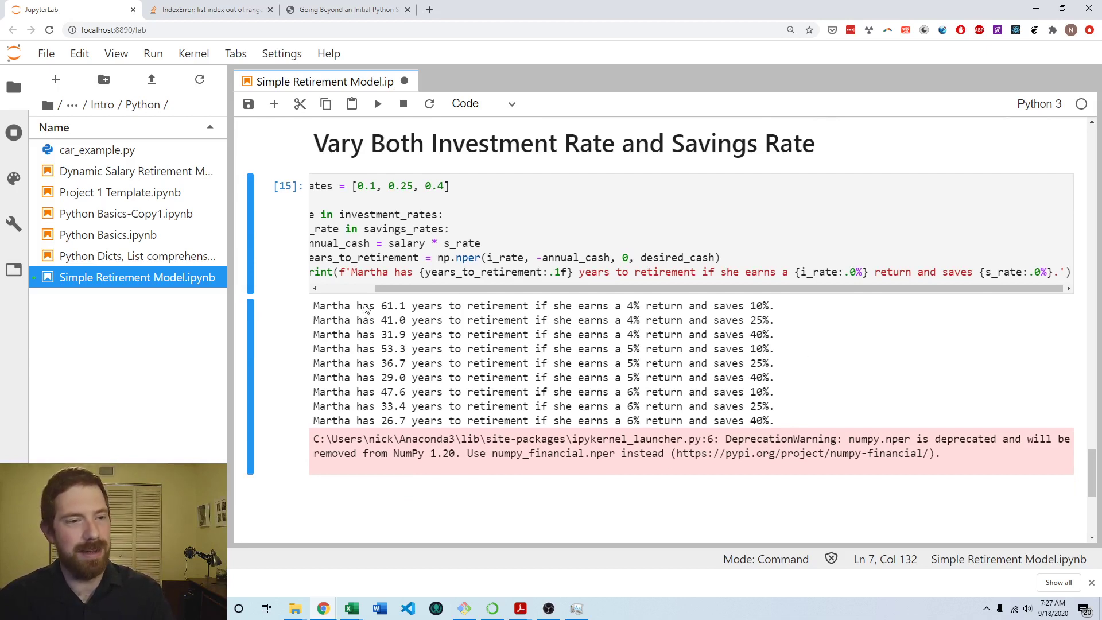
drag(364, 305, 775, 310)
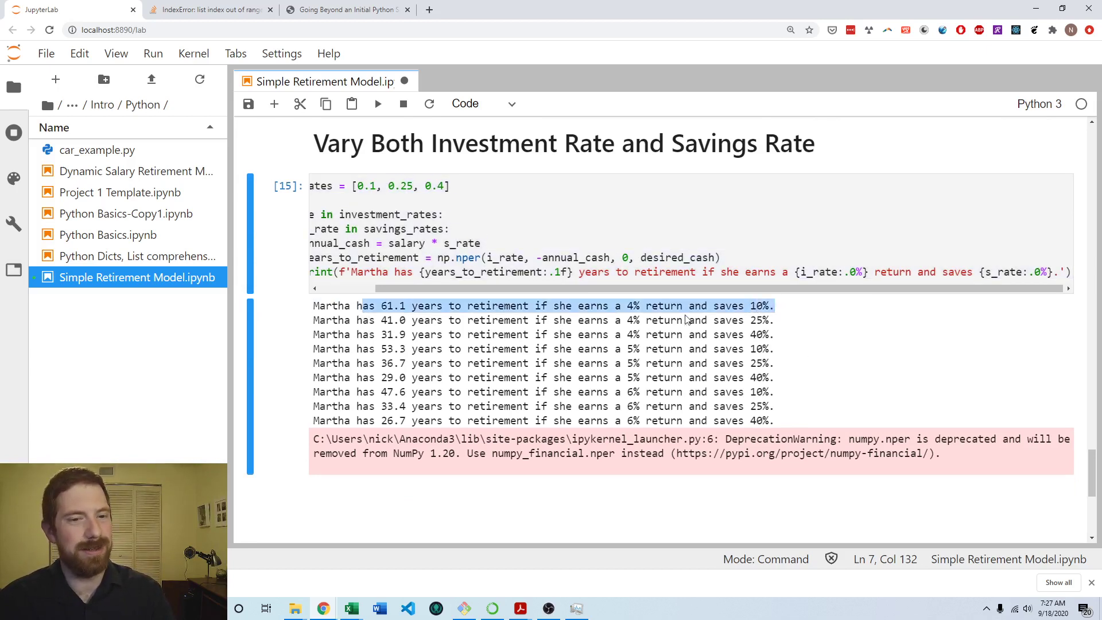
click(665, 323)
drag(621, 305, 654, 320)
click(460, 309)
drag(381, 307, 406, 308)
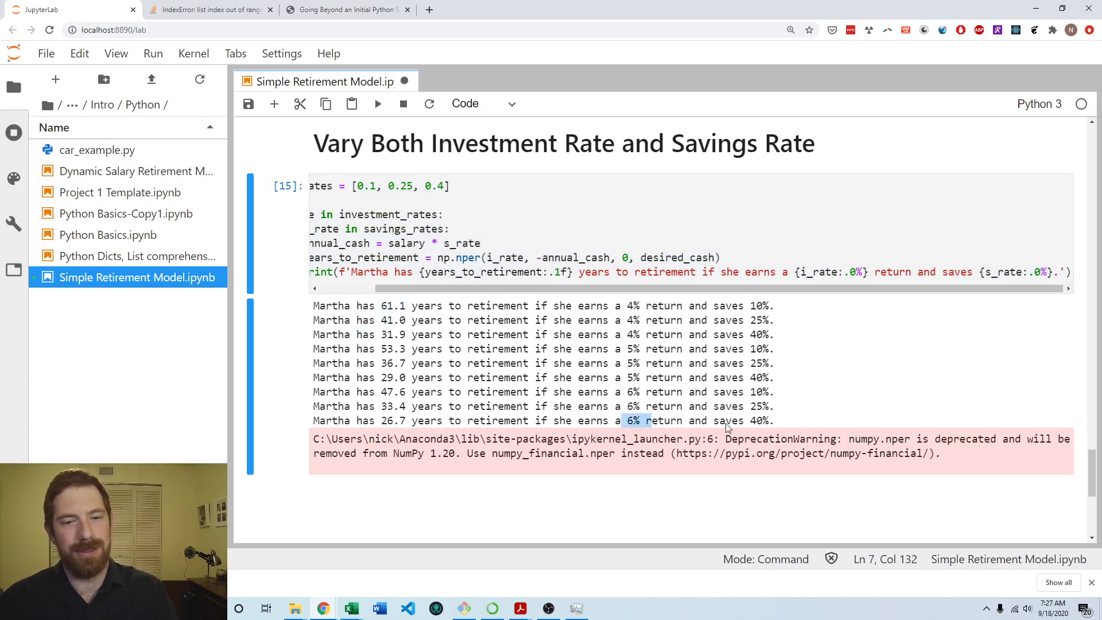
- Check the last line, 26.7 years at 40% savings, then save the notebook
drag(727, 426, 756, 425)
click(402, 422)
drag(382, 422, 425, 424)
click(492, 399)
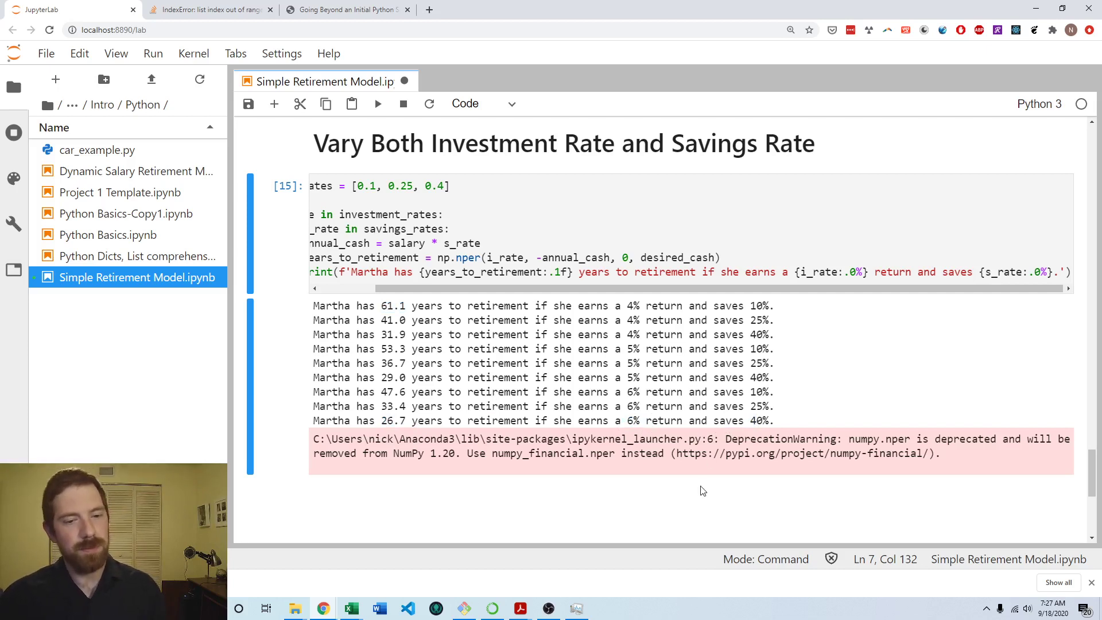
key(ctrl+s)
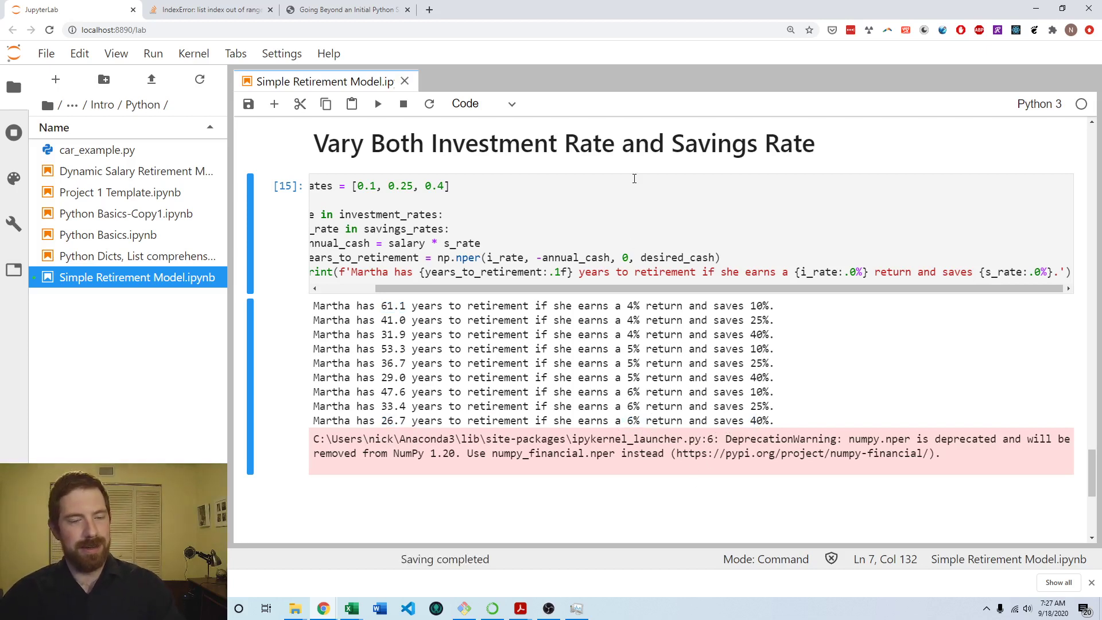